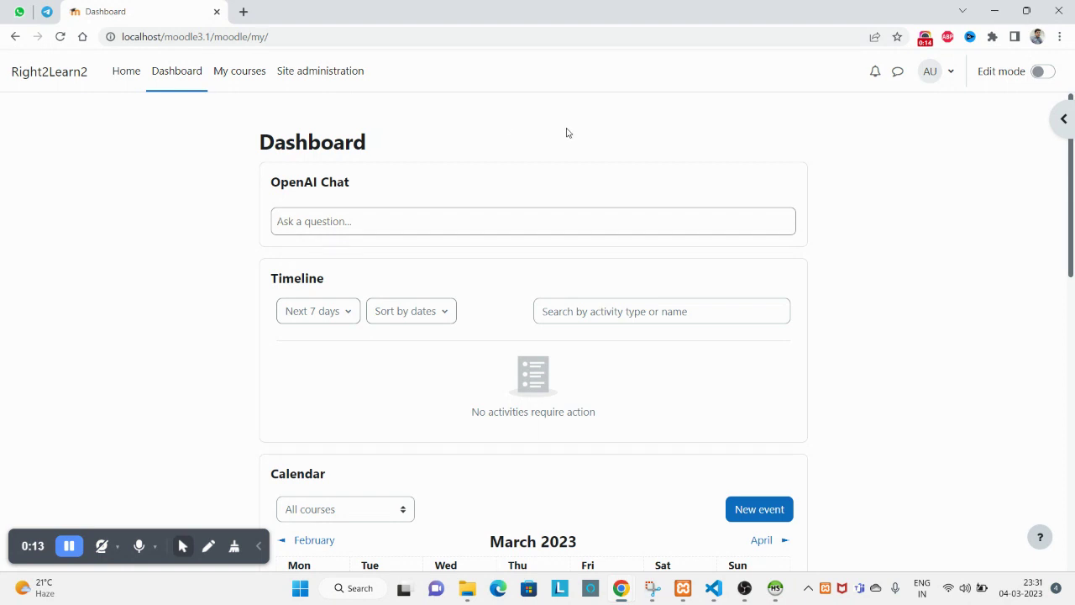
# Open Site administration's Users tab to show the Accounts, Permissions and Privacy links.
pyautogui.click(951, 75)
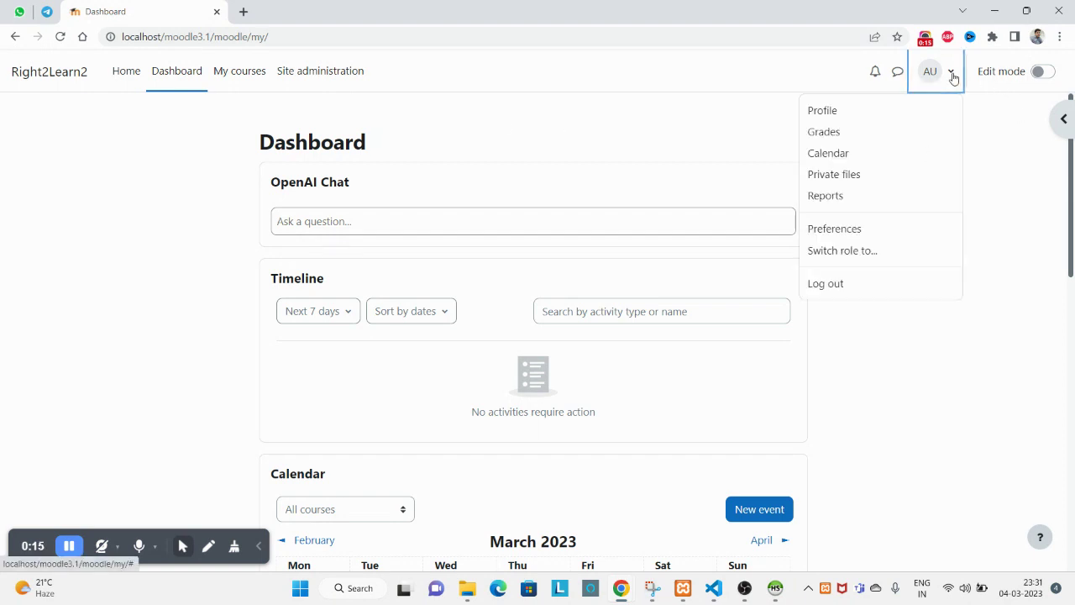
pyautogui.click(481, 125)
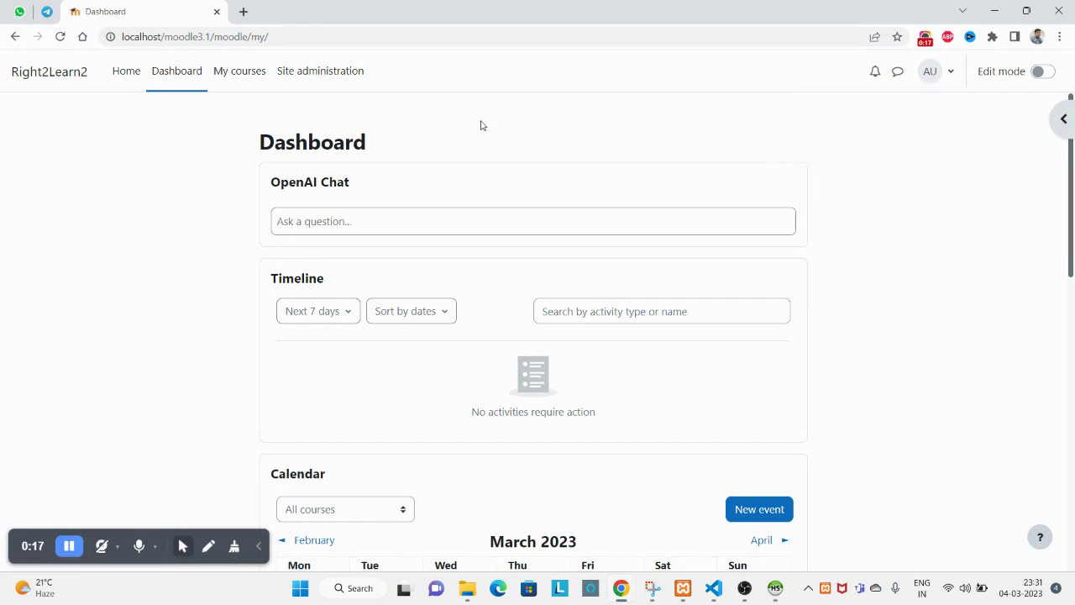
pyautogui.click(346, 94)
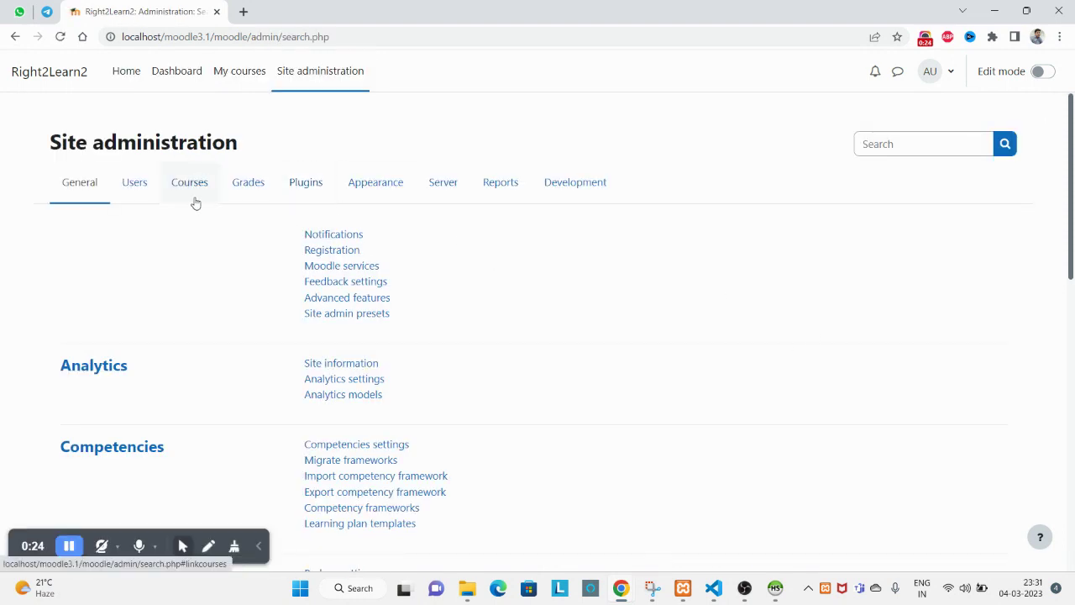
pyautogui.click(135, 183)
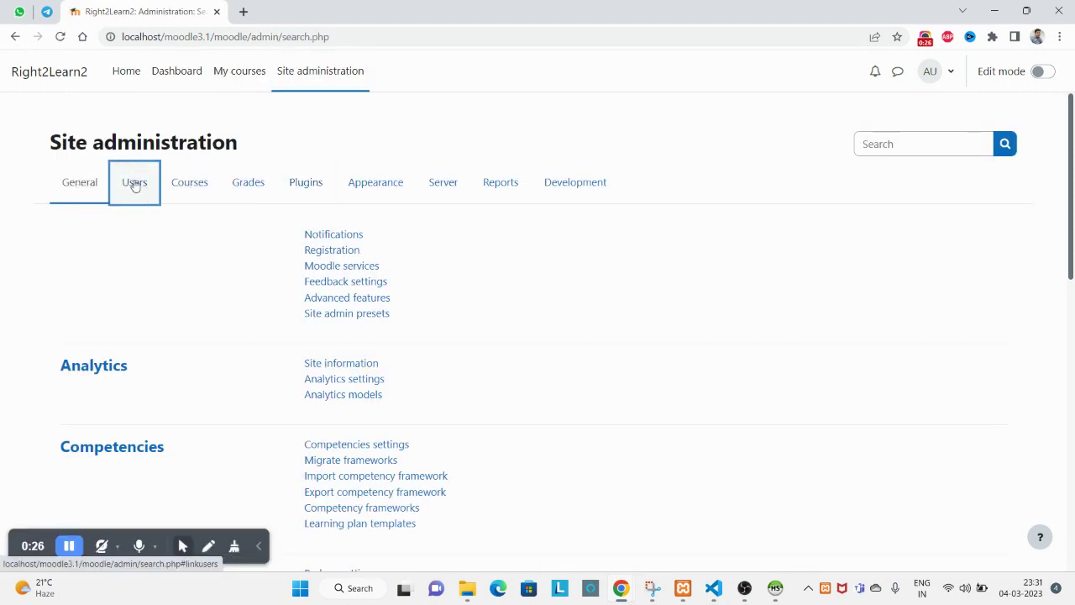
pyautogui.scroll(-2, 328, 365)
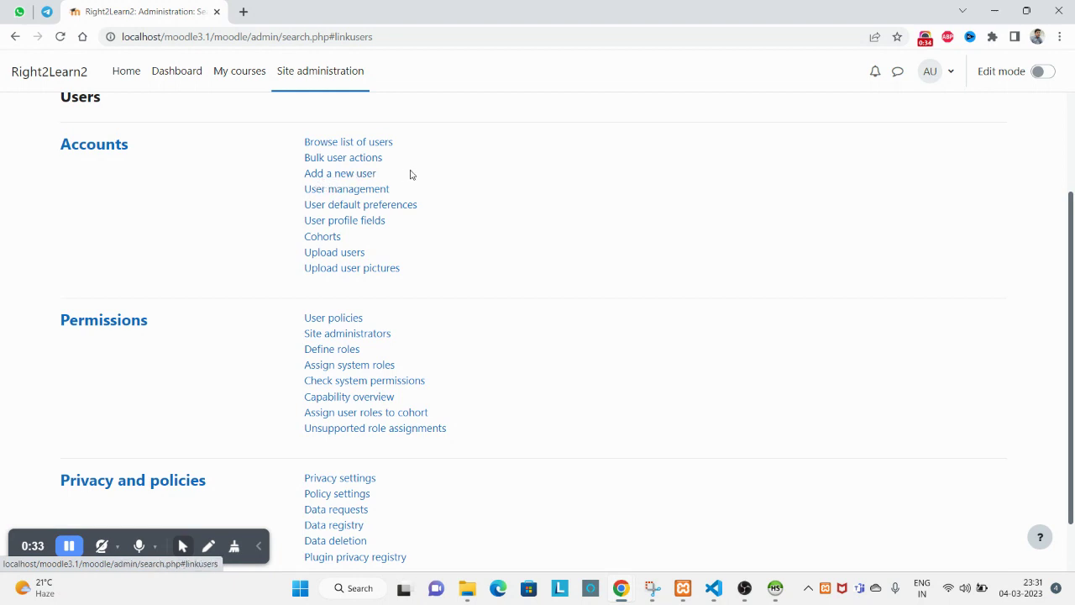
pyautogui.moveTo(377, 174); pyautogui.dragTo(301, 179)
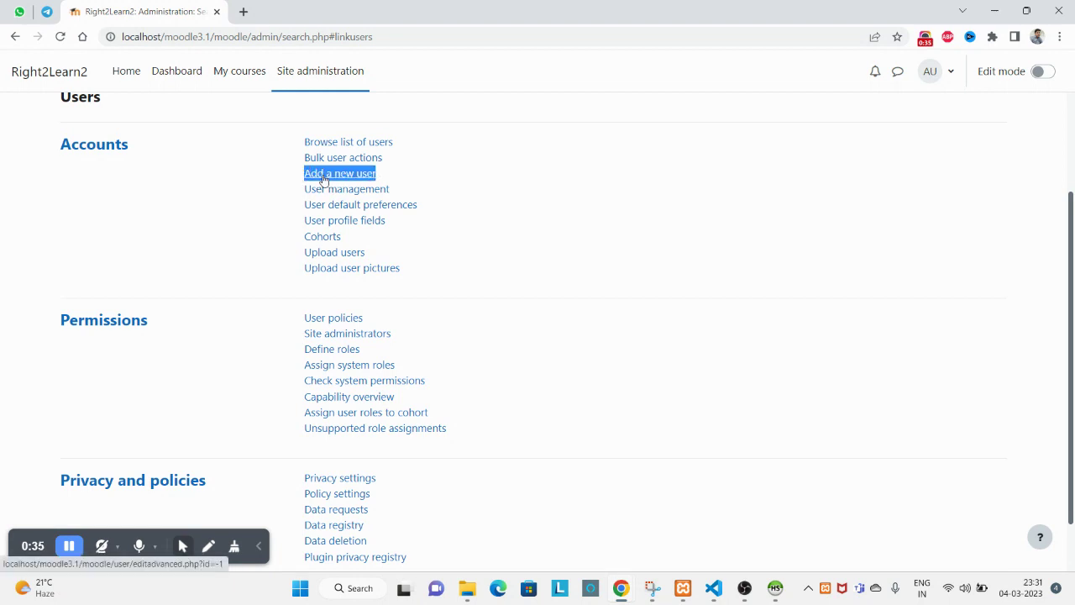
pyautogui.click(323, 177)
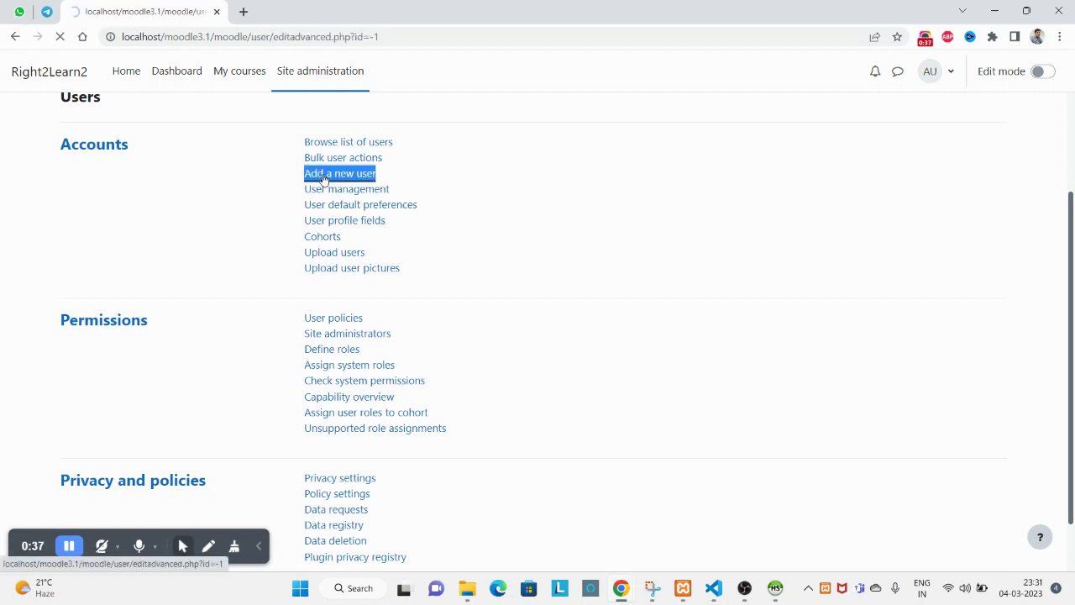
# Replace the autofilled Username with the new student's username.
pyautogui.doubleClick(476, 310)
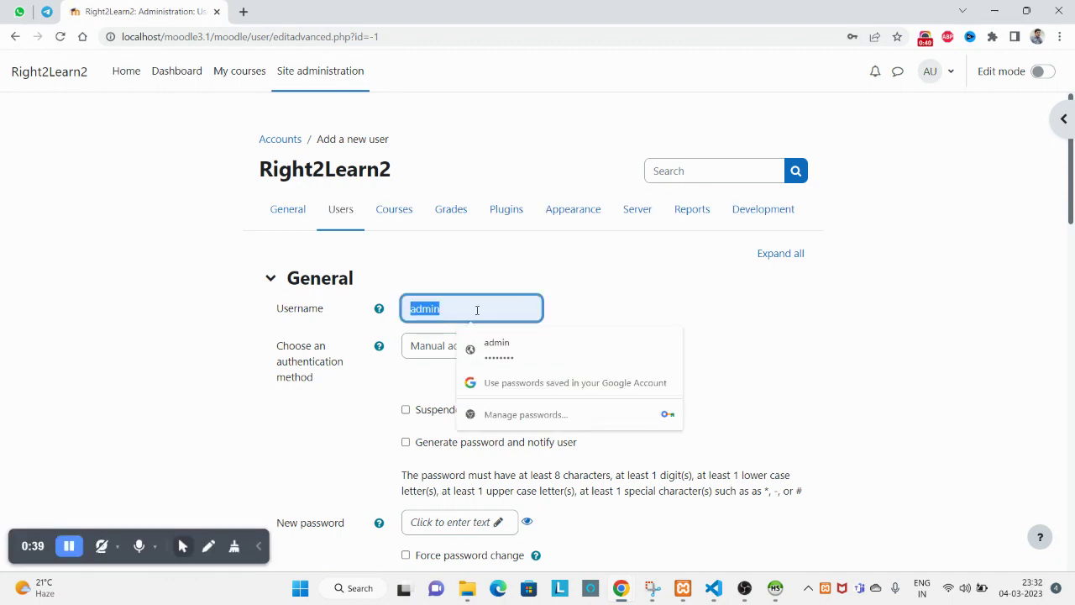
pyautogui.press('BackSpace')
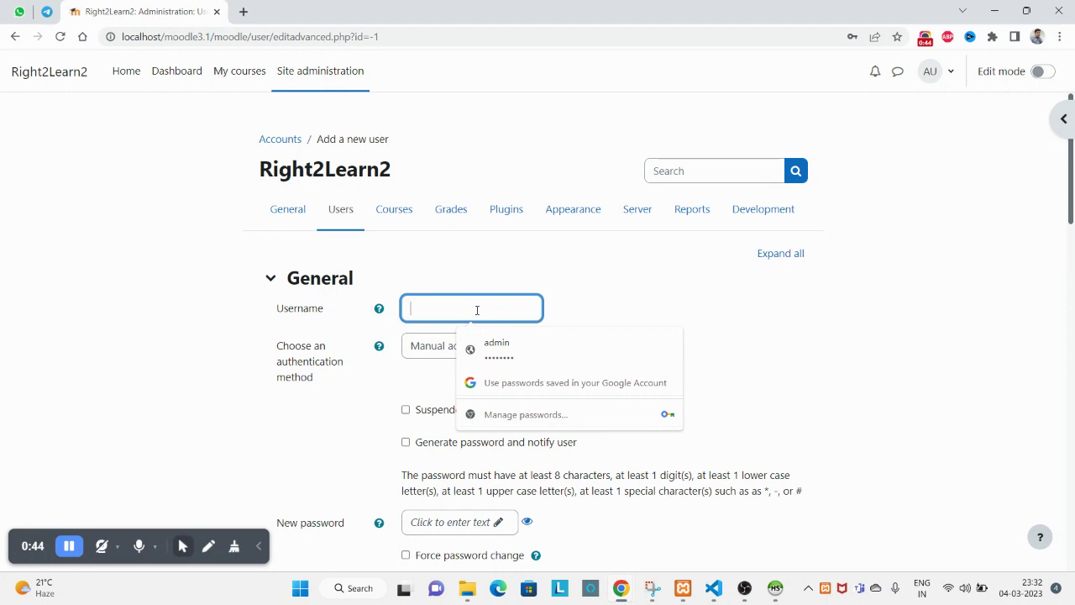
pyautogui.write('student2')
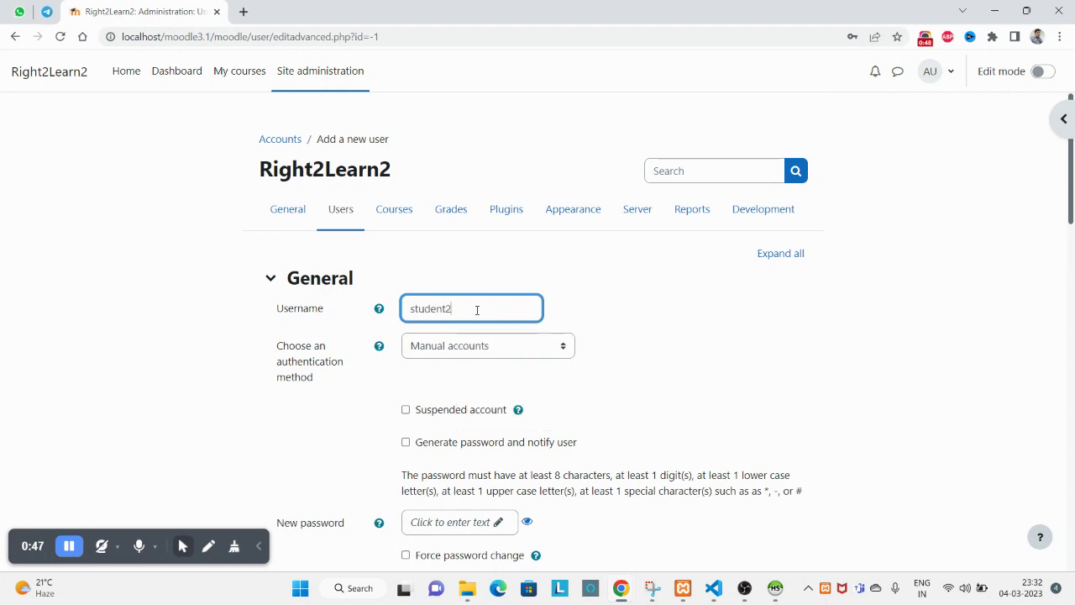
pyautogui.doubleClick(476, 309)
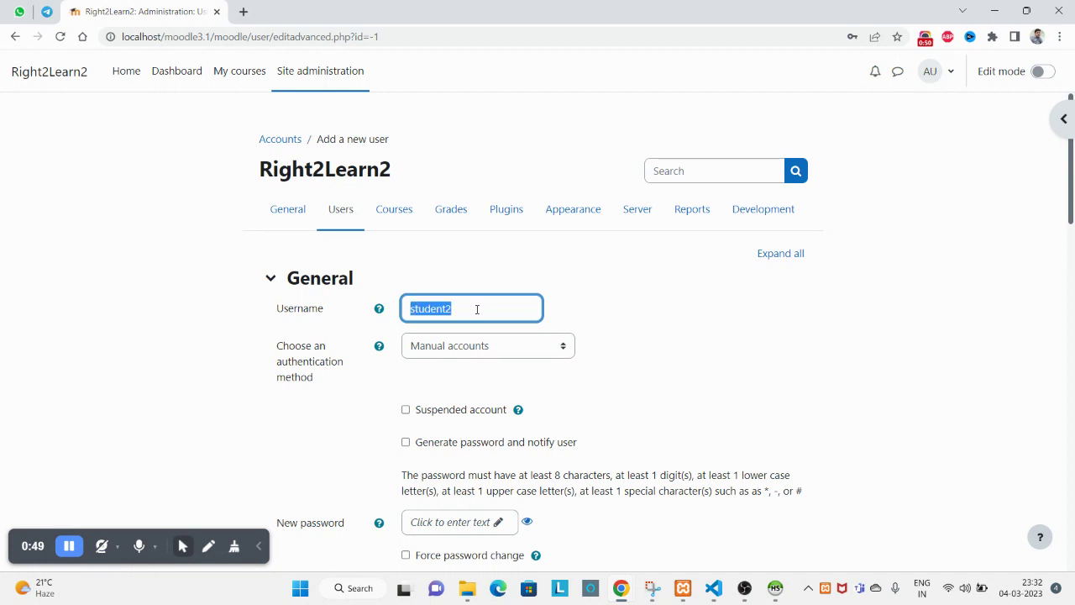
# Replace the autofilled New password with the student's password.
pyautogui.scroll(-2, 465, 414)
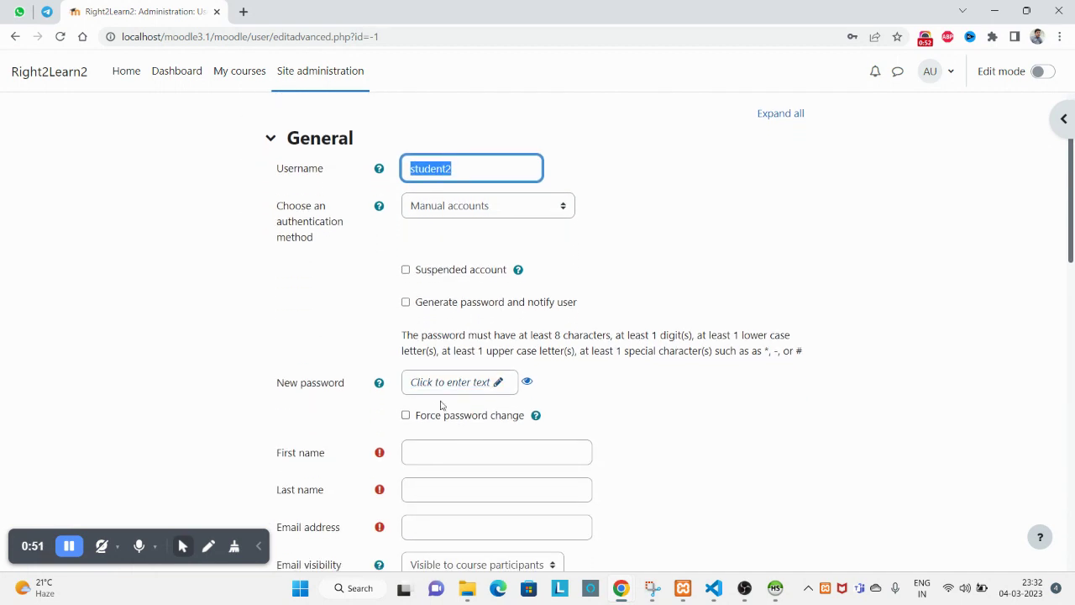
pyautogui.click(430, 383)
pyautogui.hotkey('ctrl', 'a')
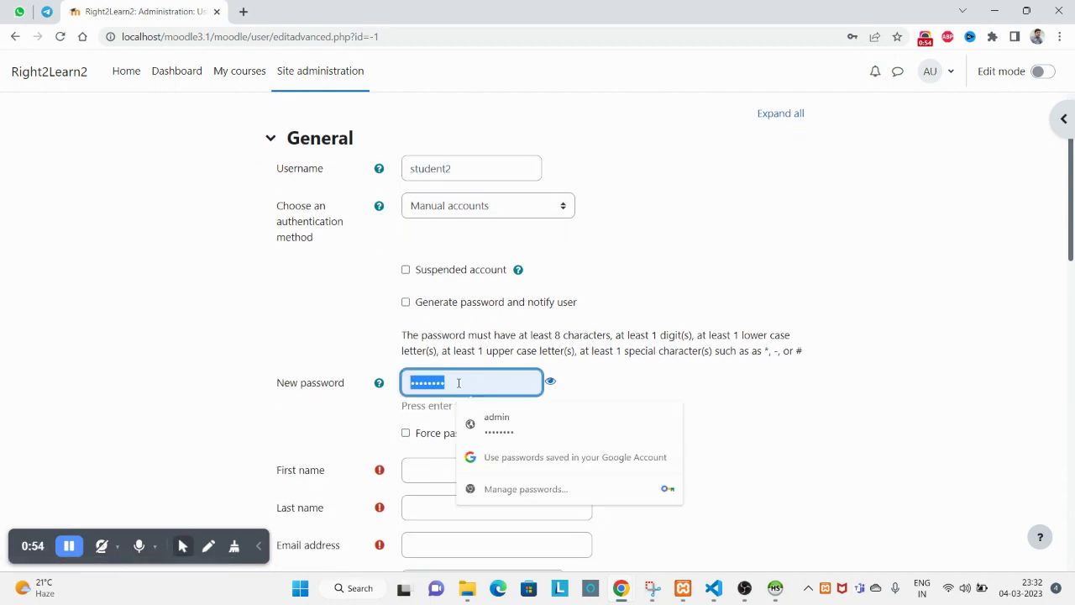
pyautogui.press('BackSpace')
pyautogui.write('Stu')
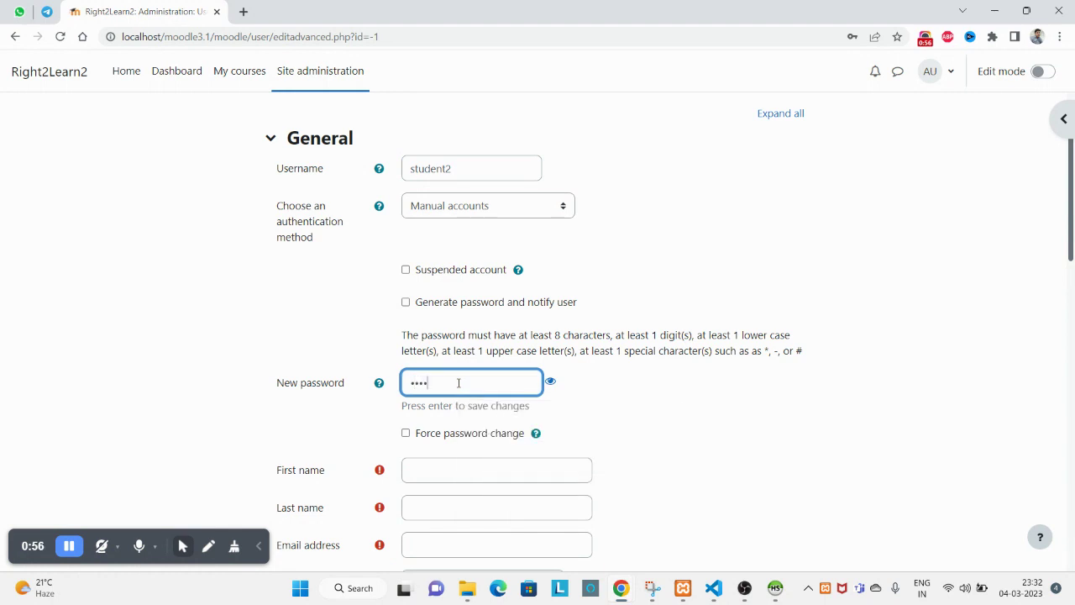
pyautogui.write('dent@')
pyautogui.scroll(-1, 459, 379)
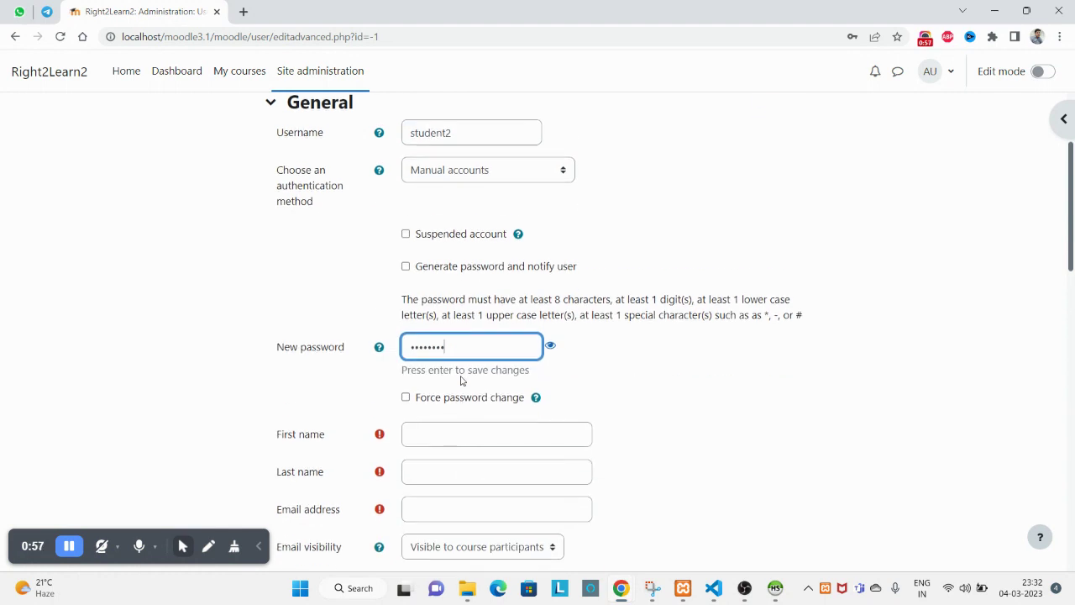
# Enter the new user's first name and last name.
pyautogui.click(451, 406)
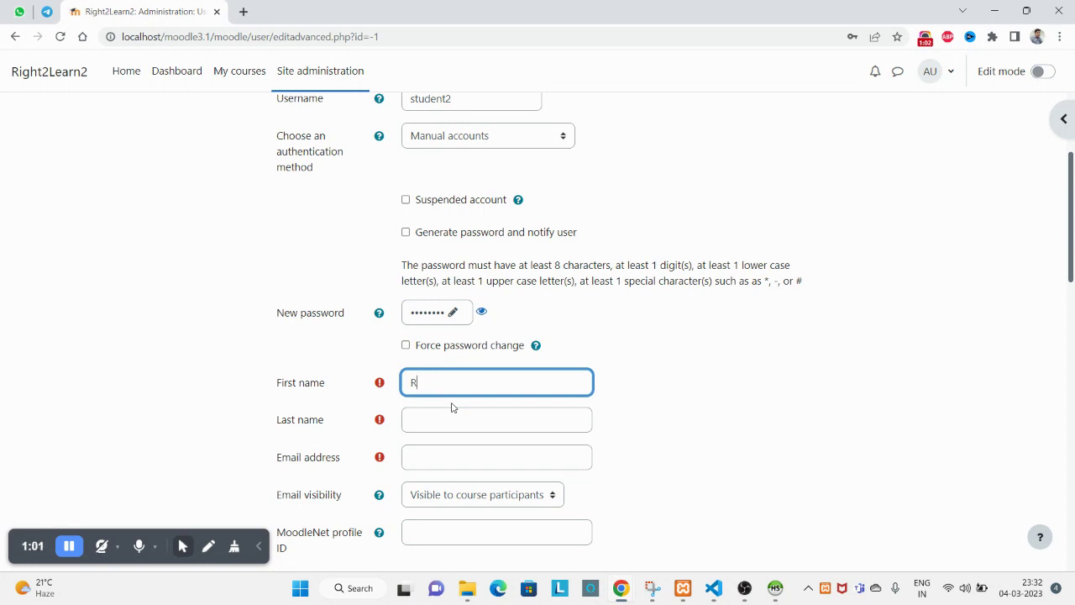
pyautogui.press('Tab')
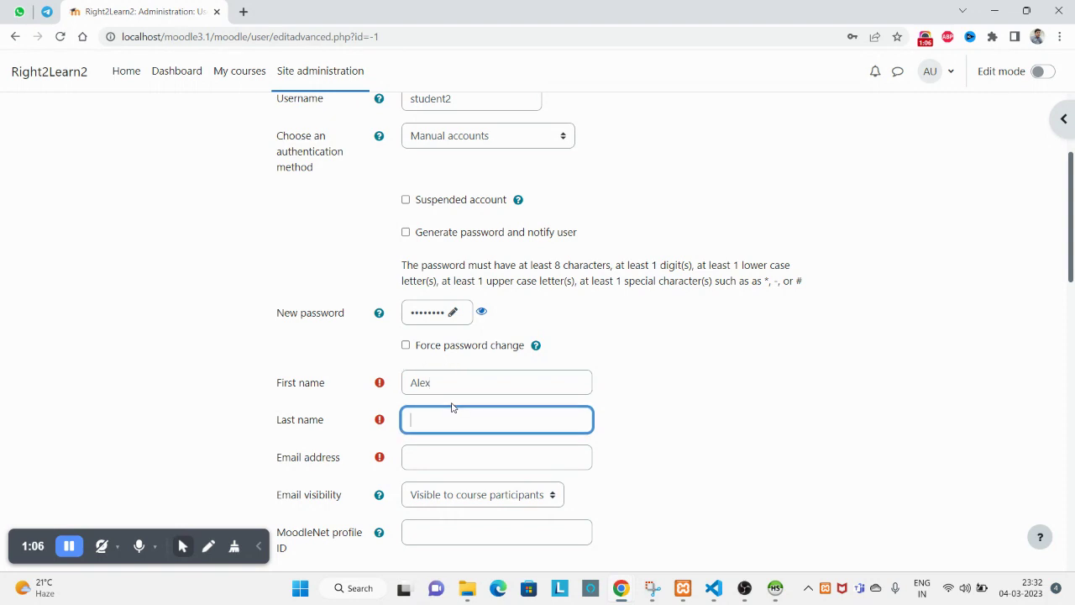
pyautogui.write('hales')
# Enter the user's e-mail address, pasting the username over its local part.
pyautogui.press('Tab')
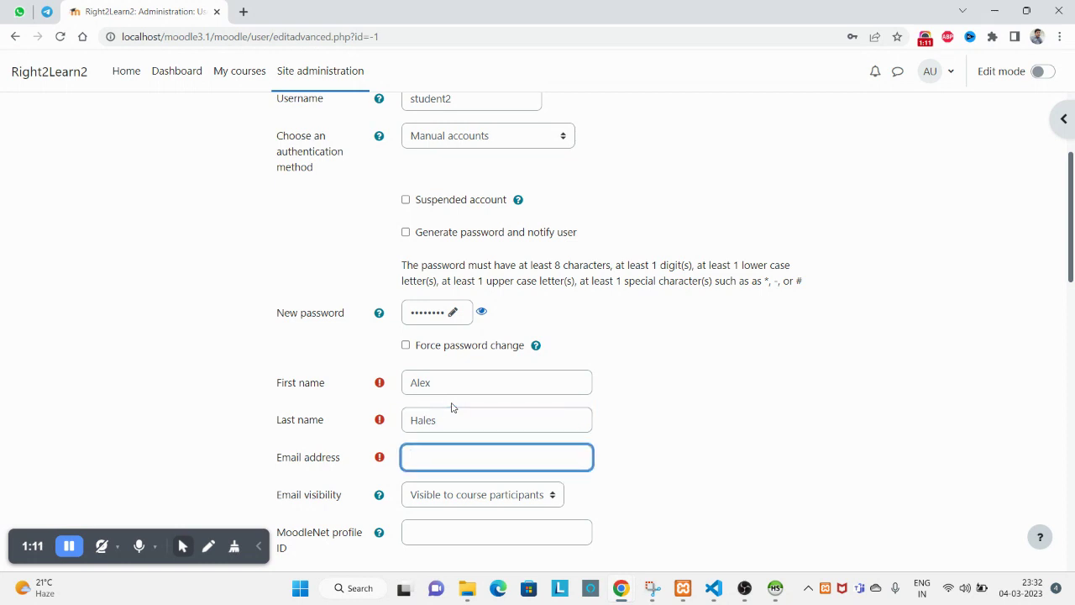
pyautogui.scroll(1, 470, 387)
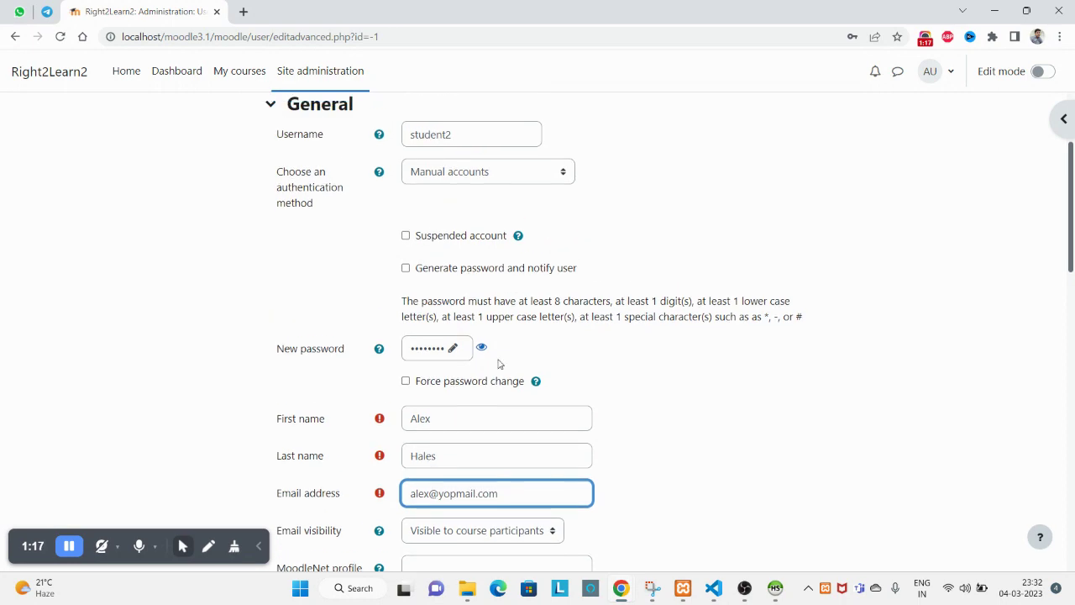
pyautogui.scroll(-2, 521, 356)
pyautogui.scroll(2, 492, 286)
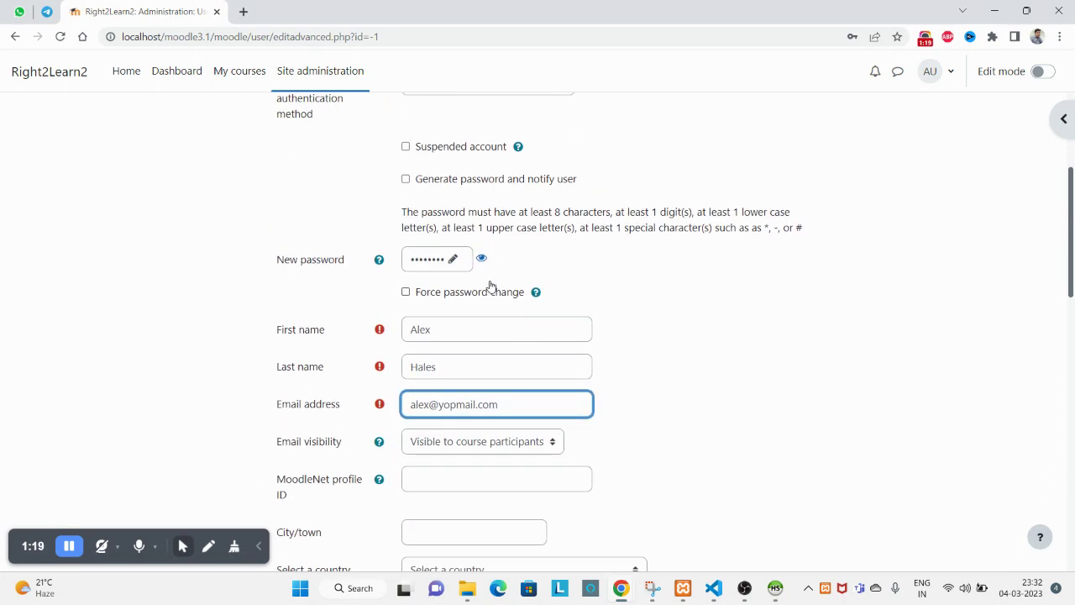
pyautogui.doubleClick(426, 169)
pyautogui.hotkey('ctrl', 'c')
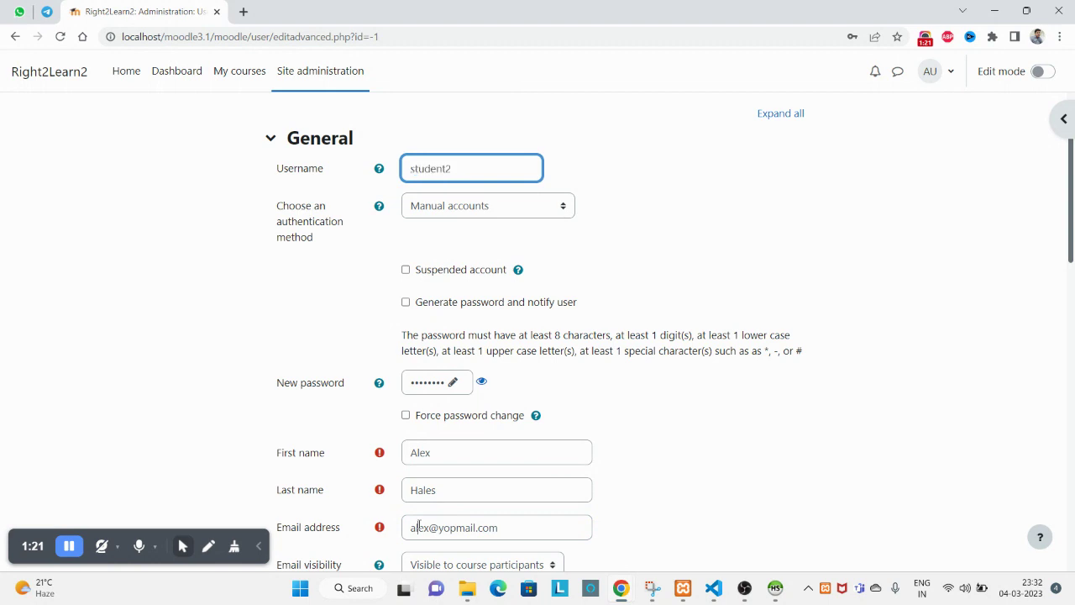
pyautogui.doubleClick(420, 527)
pyautogui.hotkey('ctrl', 'v')
pyautogui.scroll(-1, 640, 492)
pyautogui.scroll(-1, 520, 386)
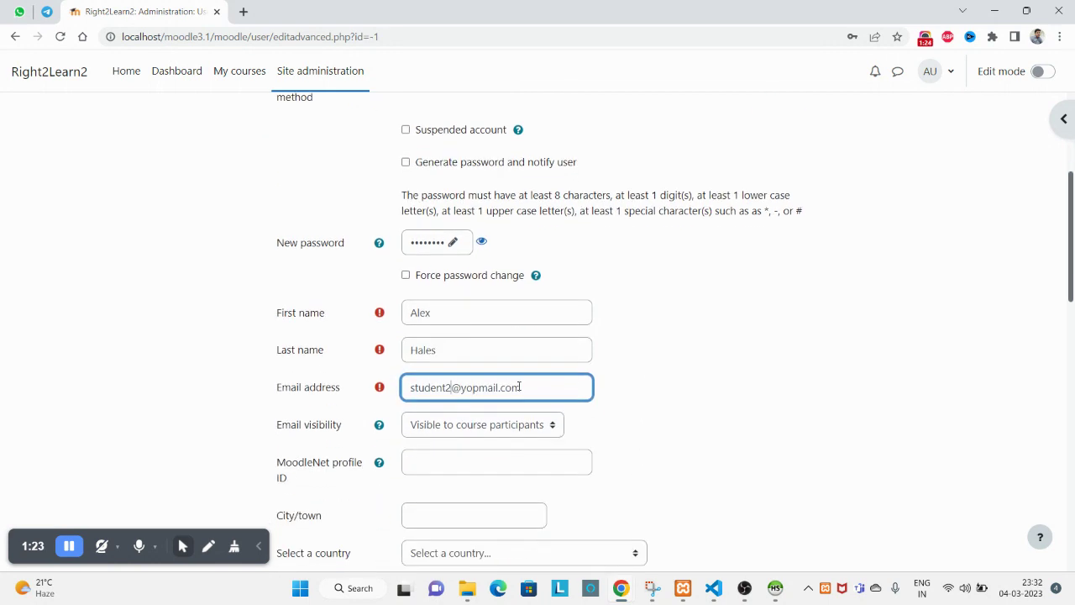
pyautogui.scroll(-2, 519, 384)
pyautogui.scroll(-1, 517, 382)
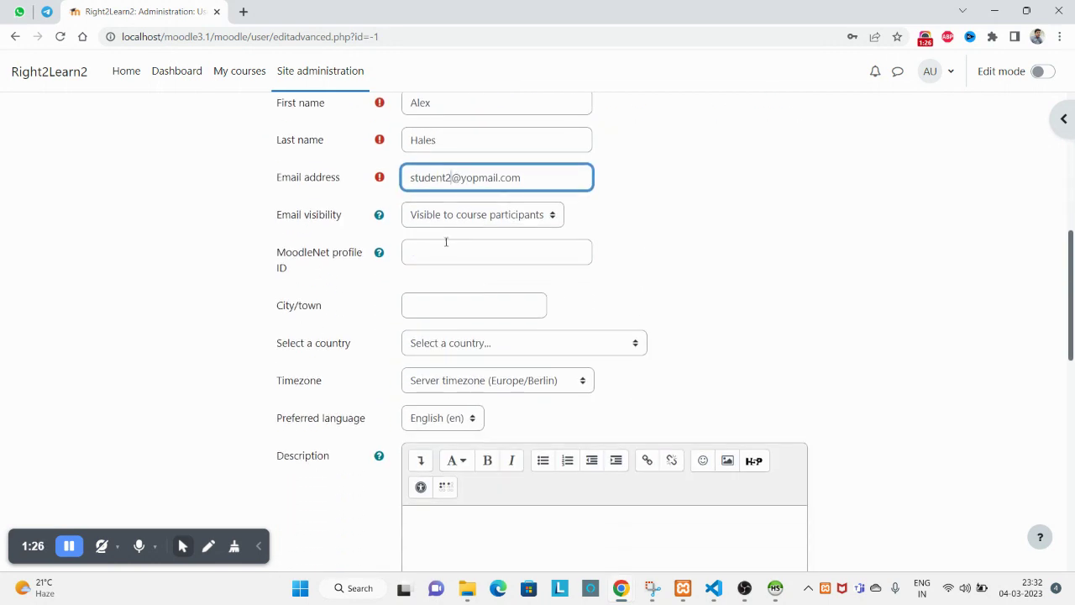
pyautogui.click(437, 217)
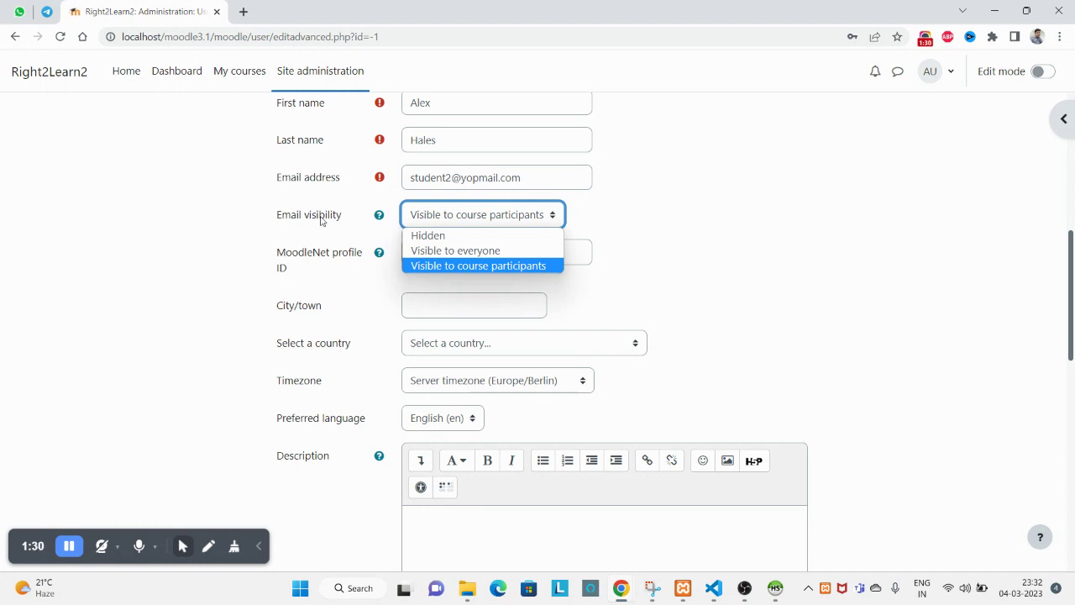
pyautogui.doubleClick(446, 176)
pyautogui.moveTo(447, 176); pyautogui.dragTo(516, 174)
pyautogui.click(468, 216)
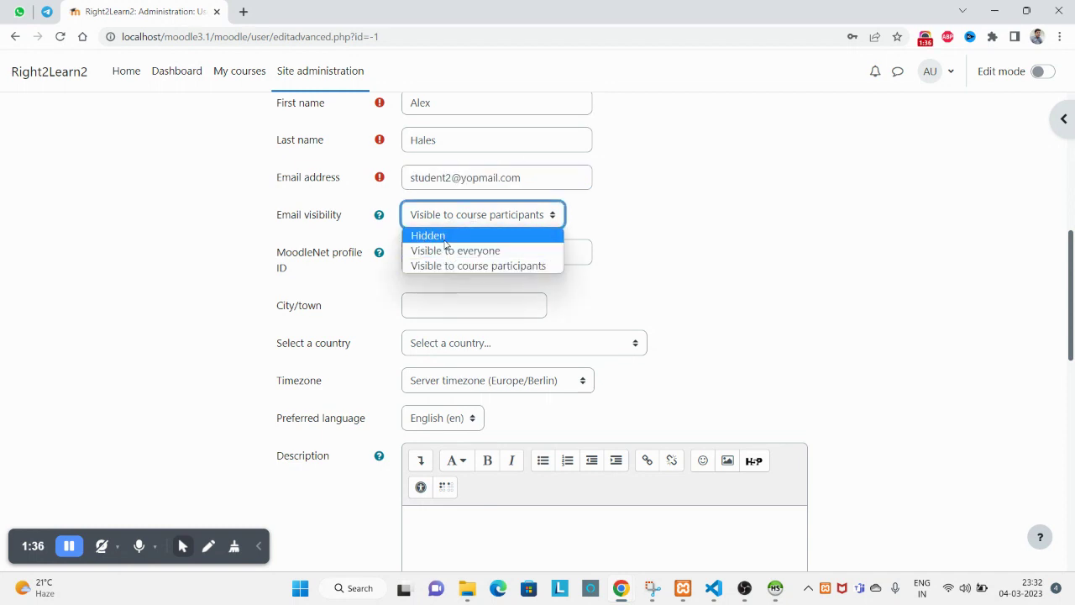
pyautogui.click(777, 215)
pyautogui.scroll(-3, 614, 312)
pyautogui.click(502, 136)
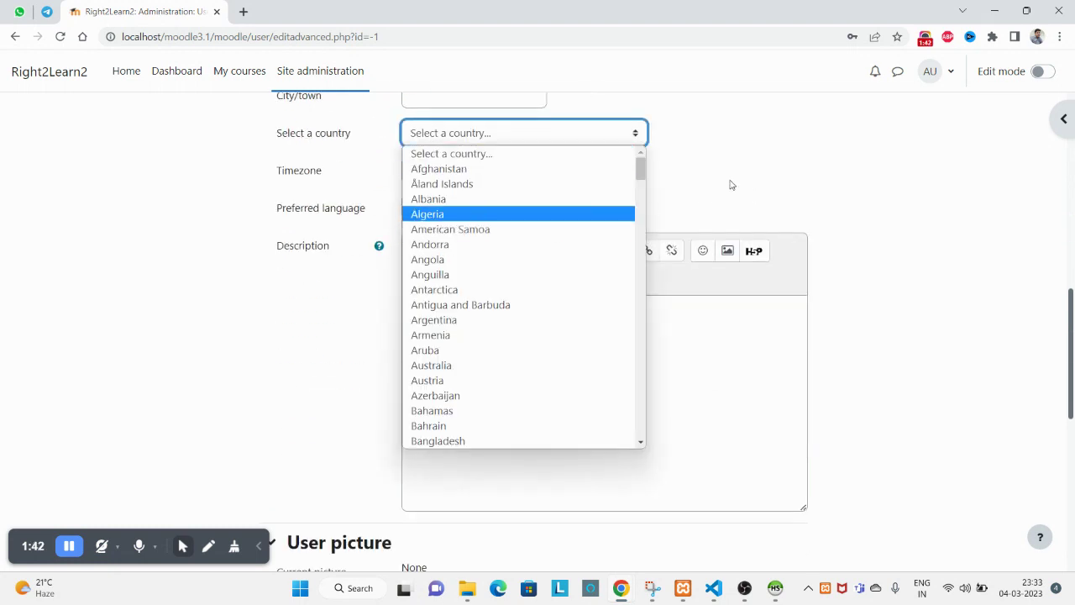
pyautogui.click(730, 182)
pyautogui.click(551, 178)
pyautogui.click(701, 182)
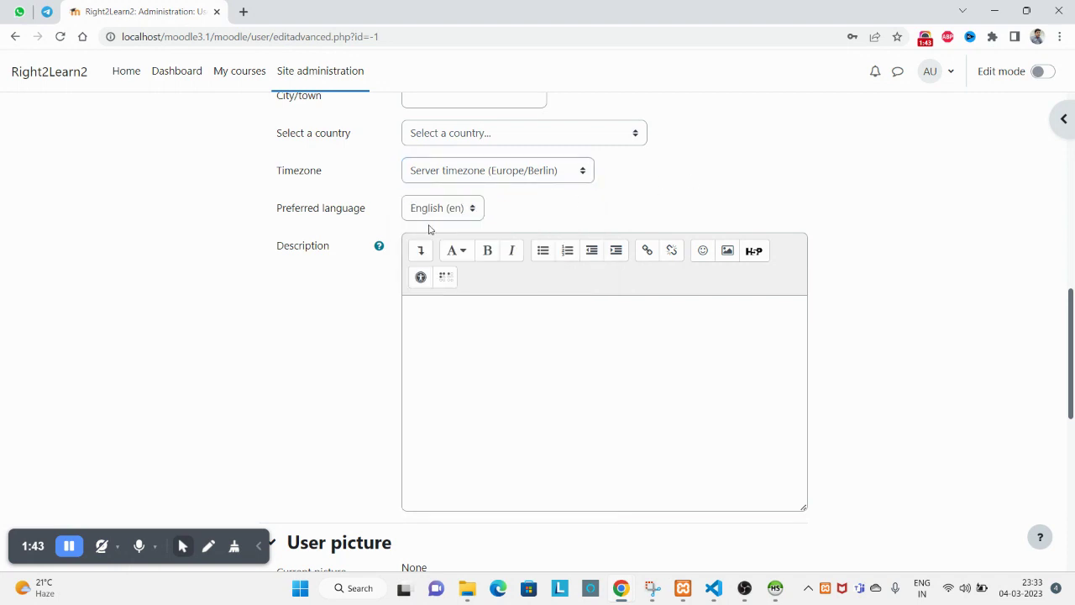
pyautogui.click(465, 208)
pyautogui.click(550, 223)
pyautogui.scroll(-3, 468, 362)
pyautogui.scroll(-1, 459, 354)
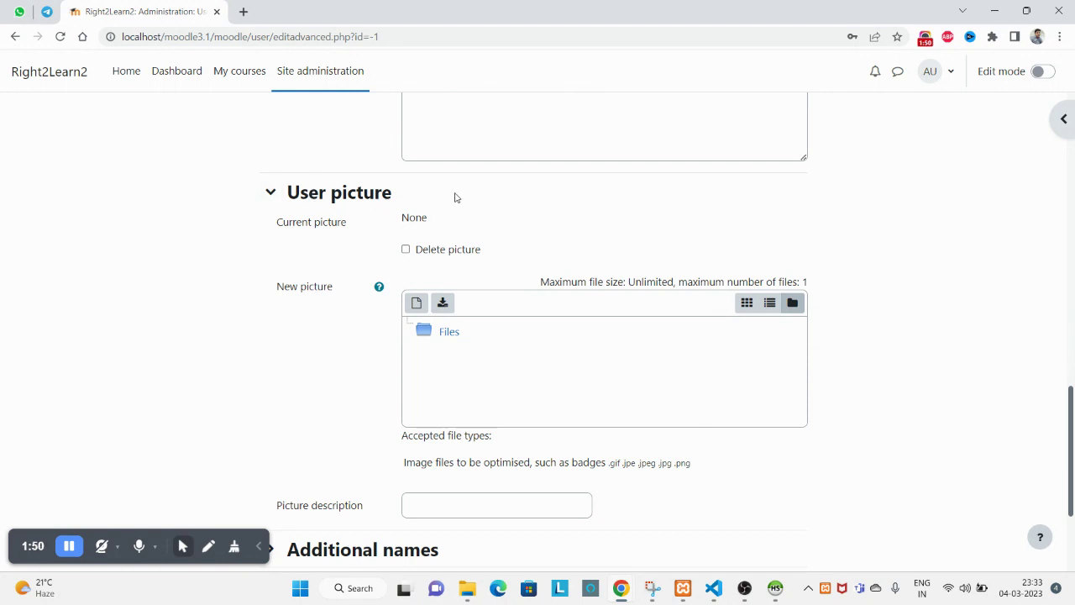
pyautogui.moveTo(424, 196); pyautogui.dragTo(335, 190)
# Expand Additional names and look over its phonetic and alternate name fields.
pyautogui.scroll(-2, 494, 422)
pyautogui.scroll(-1, 487, 420)
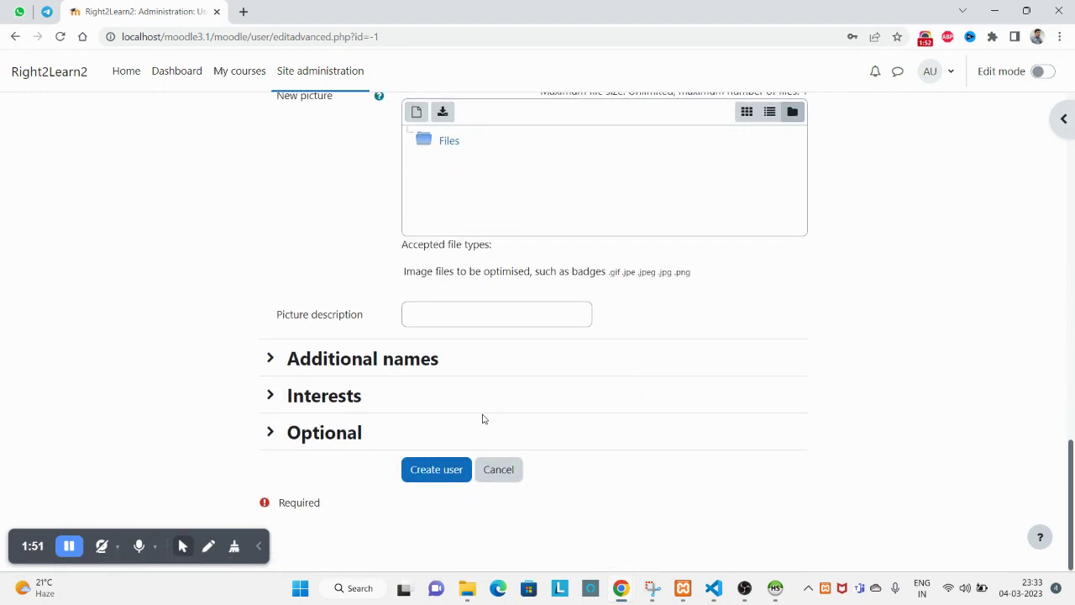
pyautogui.click(270, 357)
pyautogui.scroll(-2, 290, 355)
pyautogui.moveTo(277, 250); pyautogui.dragTo(363, 251)
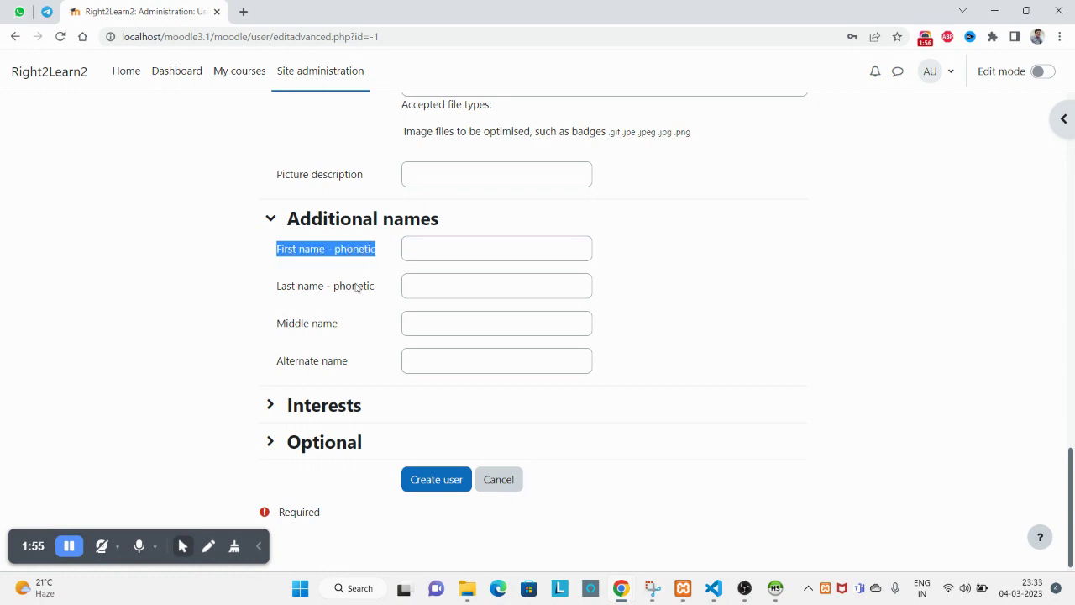
pyautogui.moveTo(296, 289); pyautogui.dragTo(367, 285)
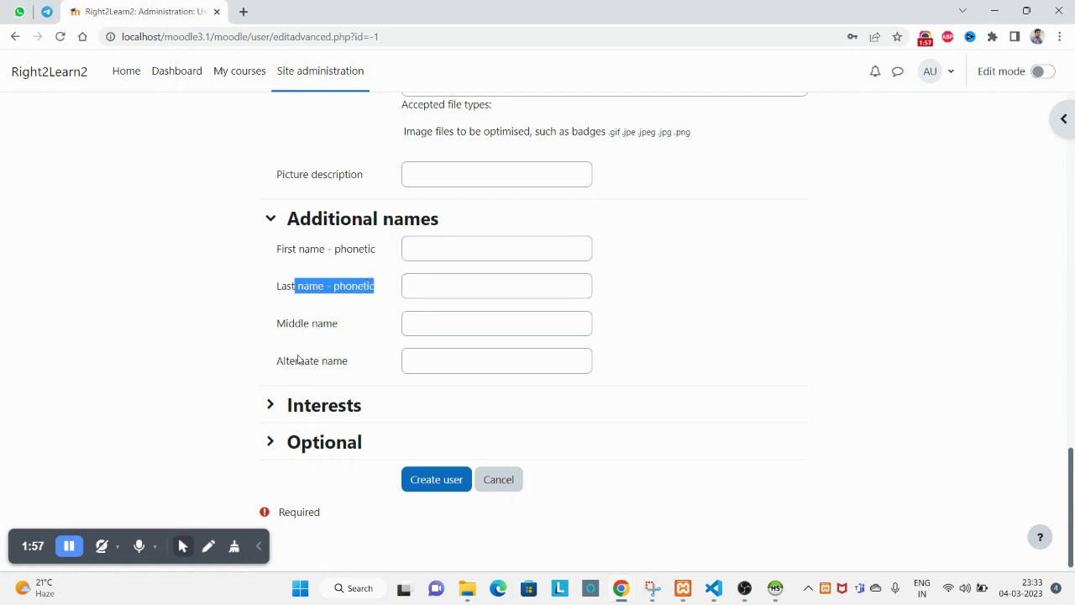
pyautogui.moveTo(276, 324); pyautogui.dragTo(362, 327)
pyautogui.moveTo(283, 360); pyautogui.dragTo(362, 360)
pyautogui.scroll(-1, 308, 396)
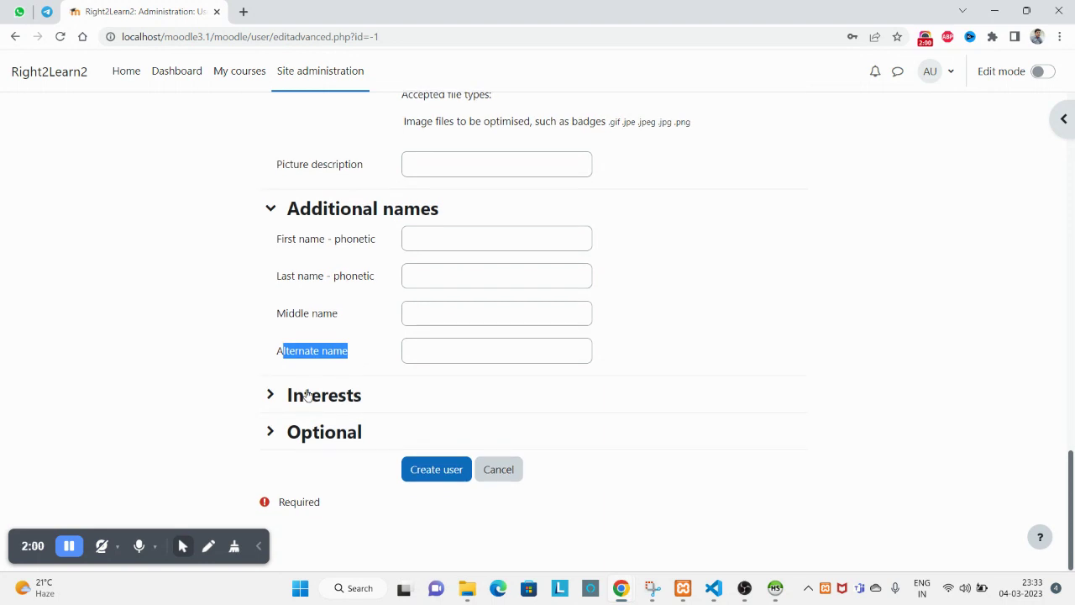
# Add 'playing cricket' as the only interest tag, removing the stray 'd' tag.
pyautogui.click(307, 395)
pyautogui.scroll(-2, 307, 396)
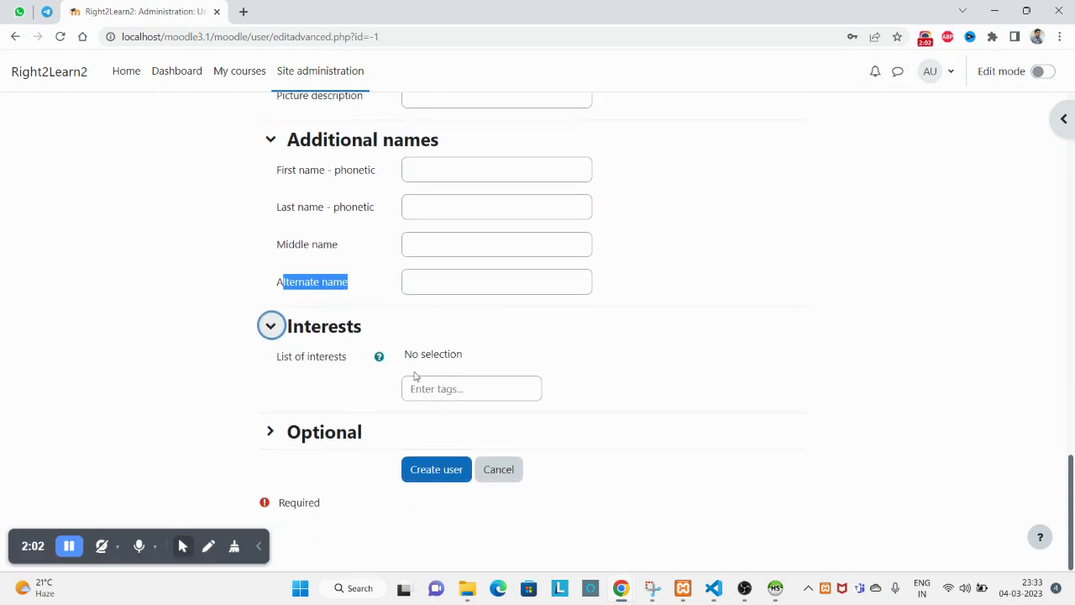
pyautogui.click(431, 385)
pyautogui.write('d')
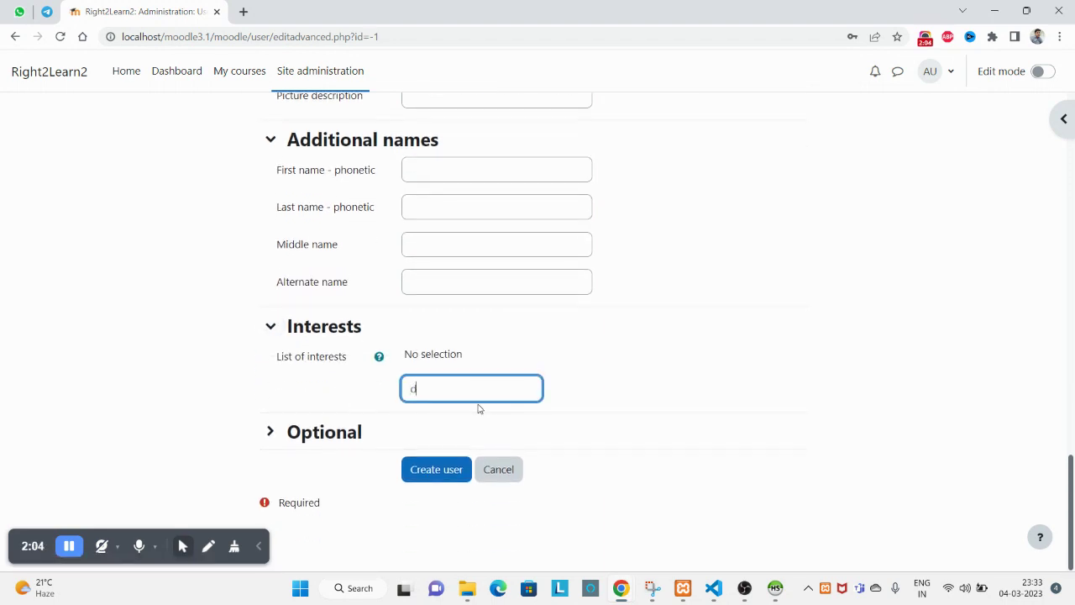
pyautogui.doubleClick(431, 388)
pyautogui.press('Return')
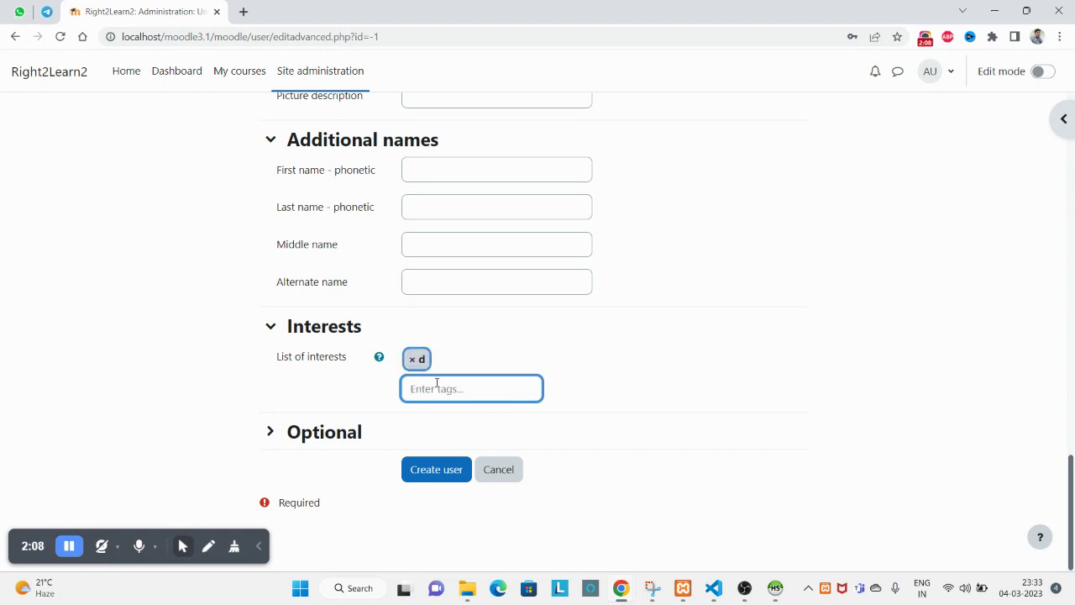
pyautogui.write('p')
pyautogui.press('BackSpace')
pyautogui.write('playing cricket')
pyautogui.press('Return')
pyautogui.click(412, 360)
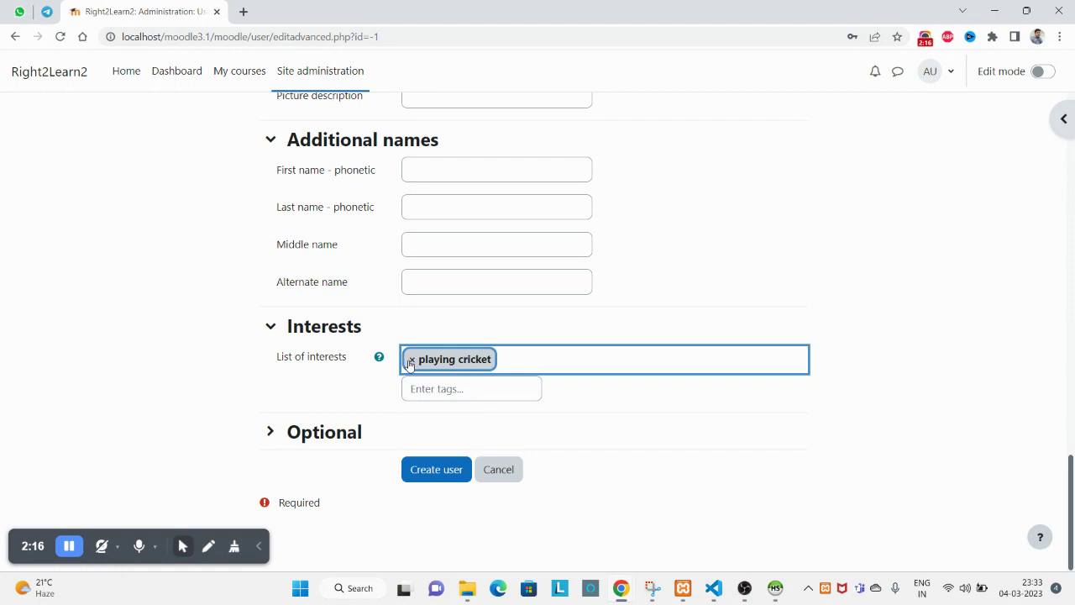
# Review the Optional fields such as Department and Address, leave them empty, and create the user.
pyautogui.click(270, 432)
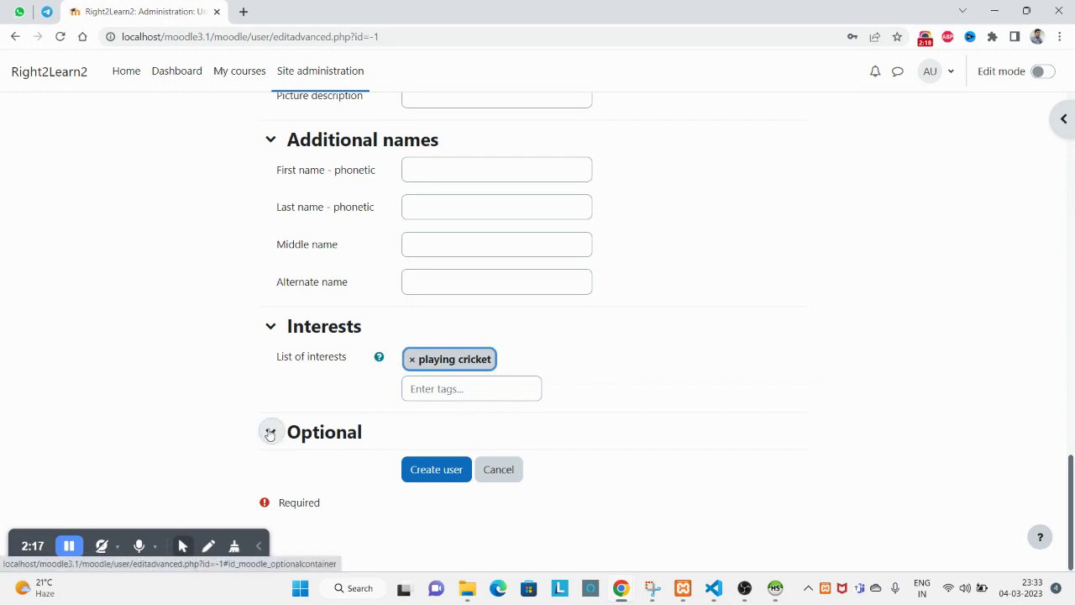
pyautogui.scroll(-3, 271, 433)
pyautogui.moveTo(277, 238); pyautogui.dragTo(370, 424)
pyautogui.click(771, 480)
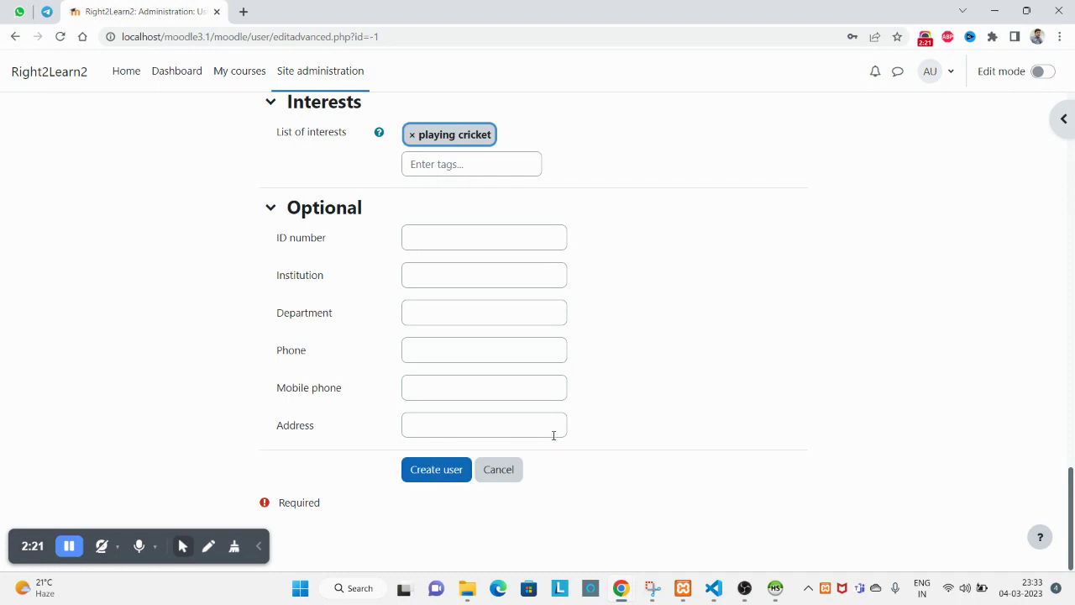
pyautogui.moveTo(634, 430); pyautogui.dragTo(524, 316)
pyautogui.click(627, 343)
pyautogui.scroll(12, 420, 458)
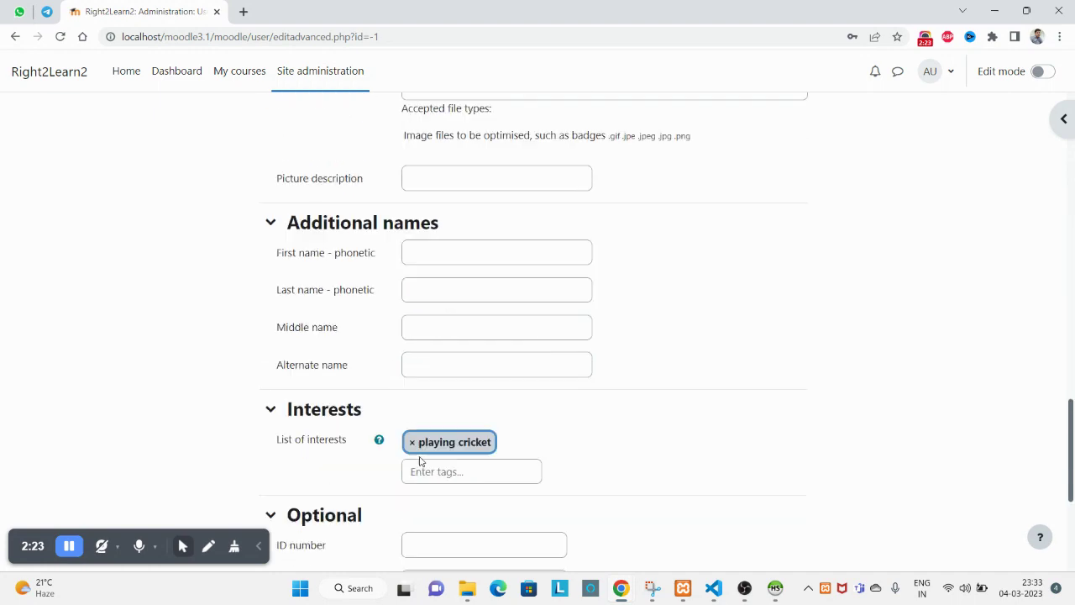
pyautogui.scroll(-12, 423, 453)
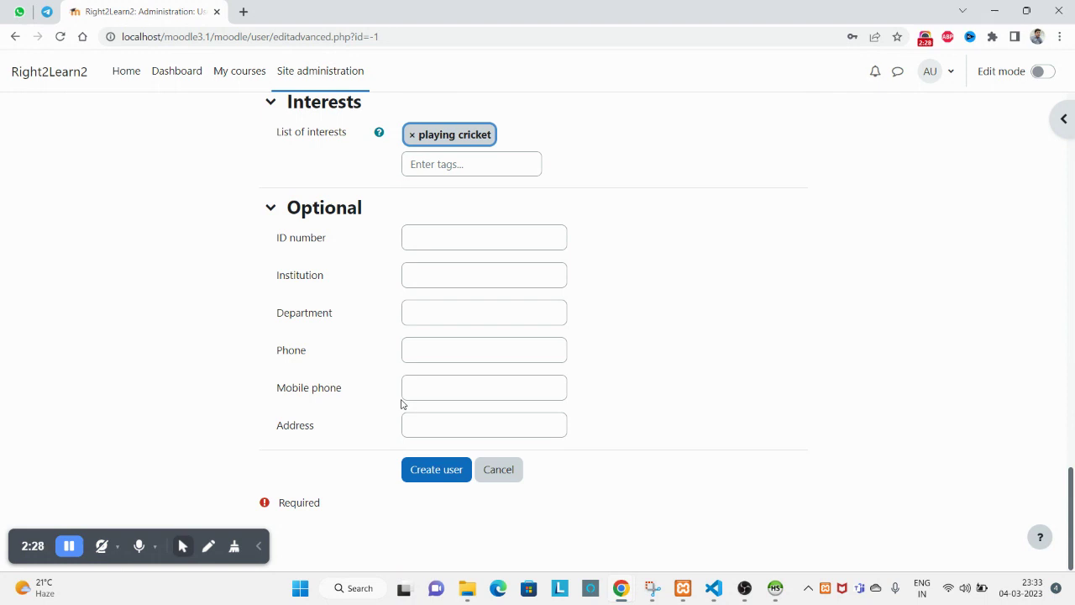
pyautogui.click(430, 469)
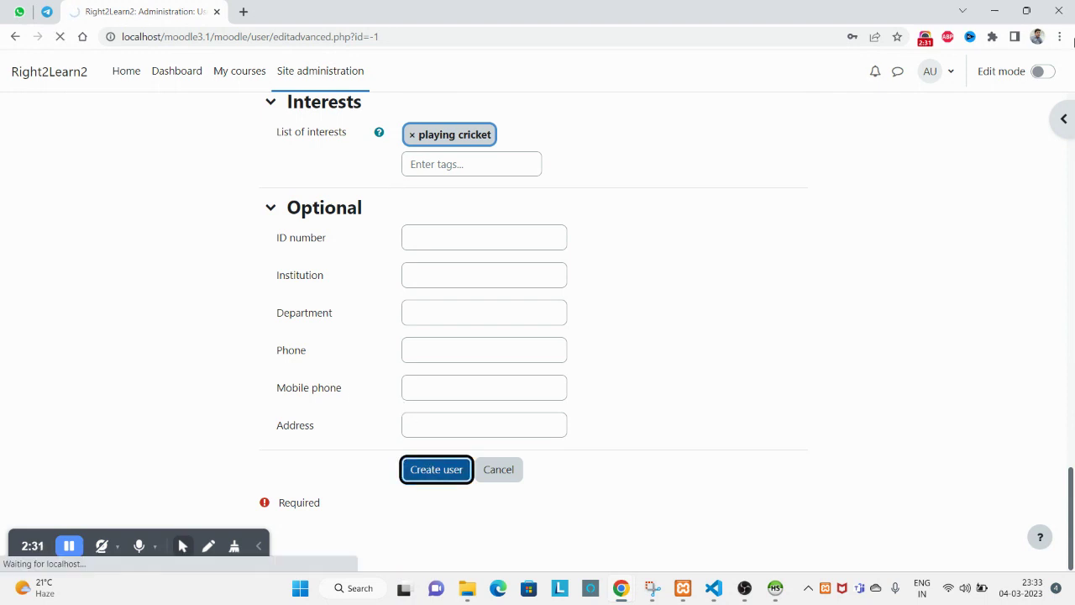
# Decline Chrome's password saving and check the new user's e-mail in the 4-user list.
pyautogui.scroll(-1, 1042, 218)
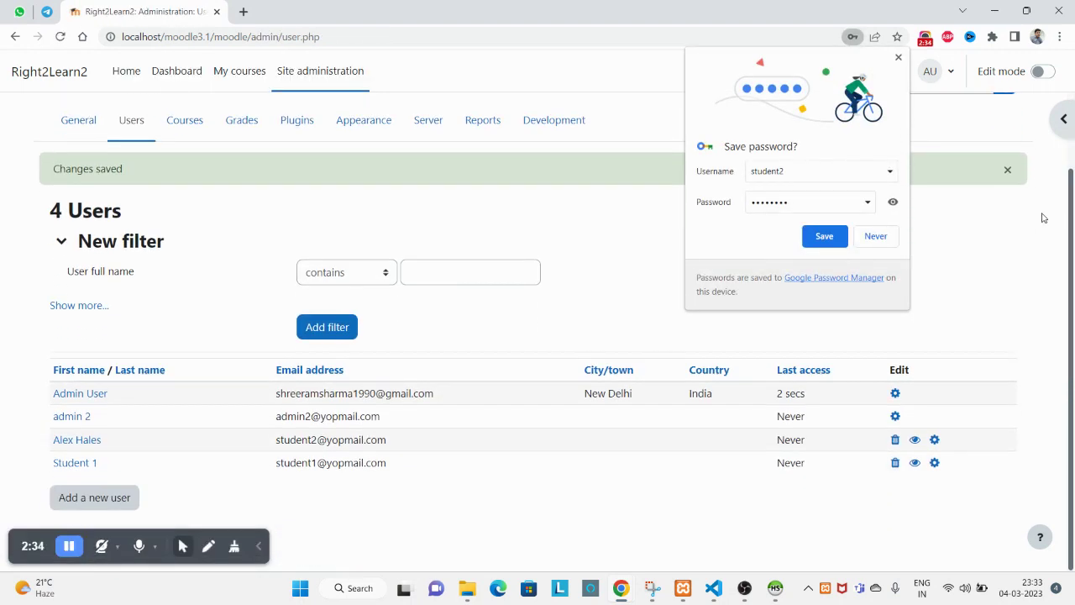
pyautogui.click(876, 236)
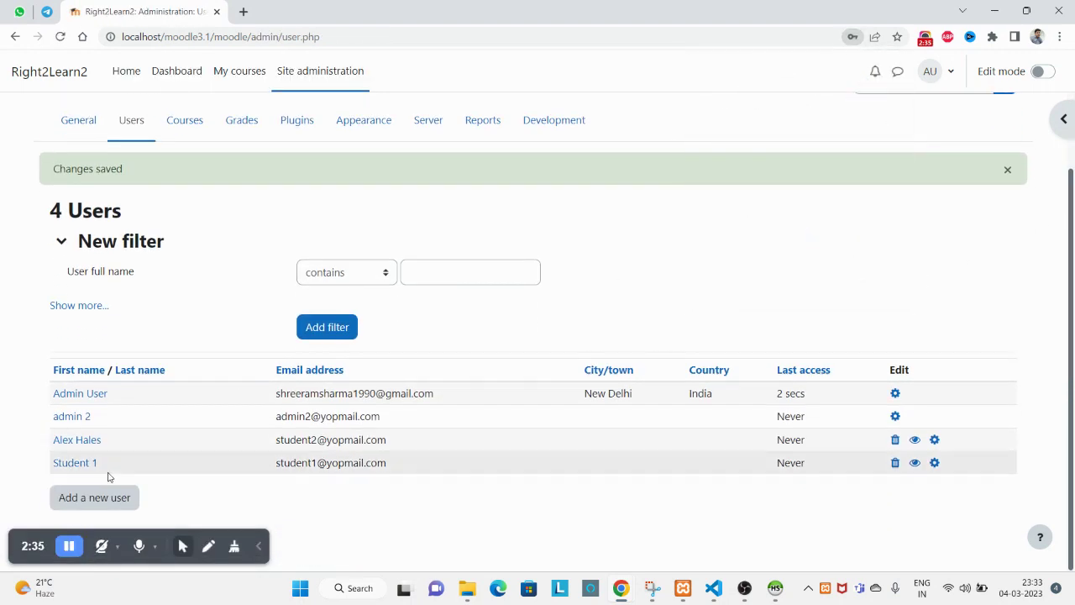
pyautogui.tripleClick(295, 444)
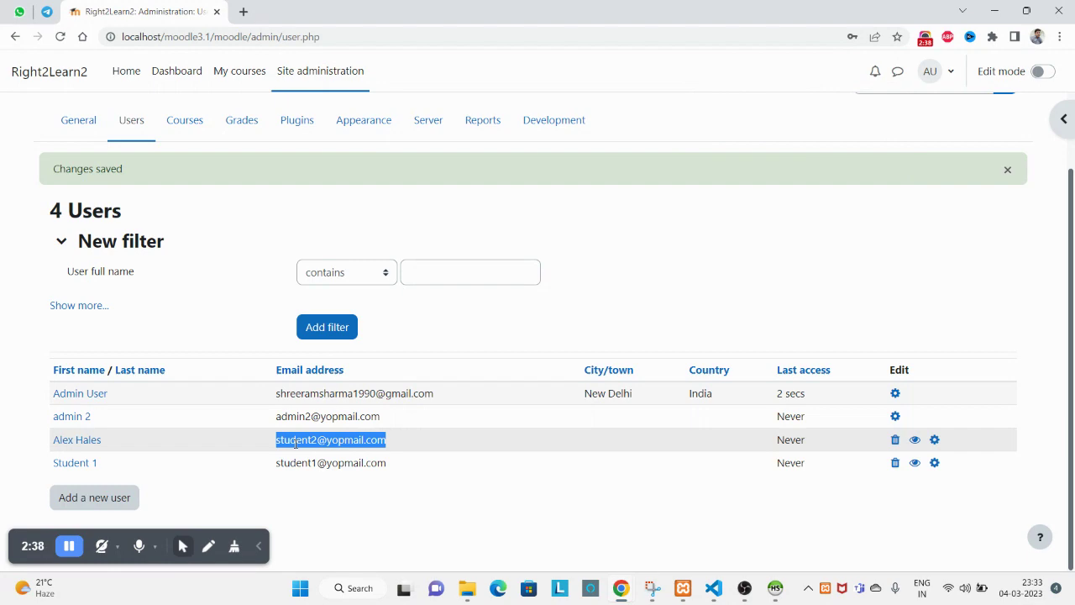
pyautogui.moveTo(620, 588)
pyautogui.moveTo(781, 504)
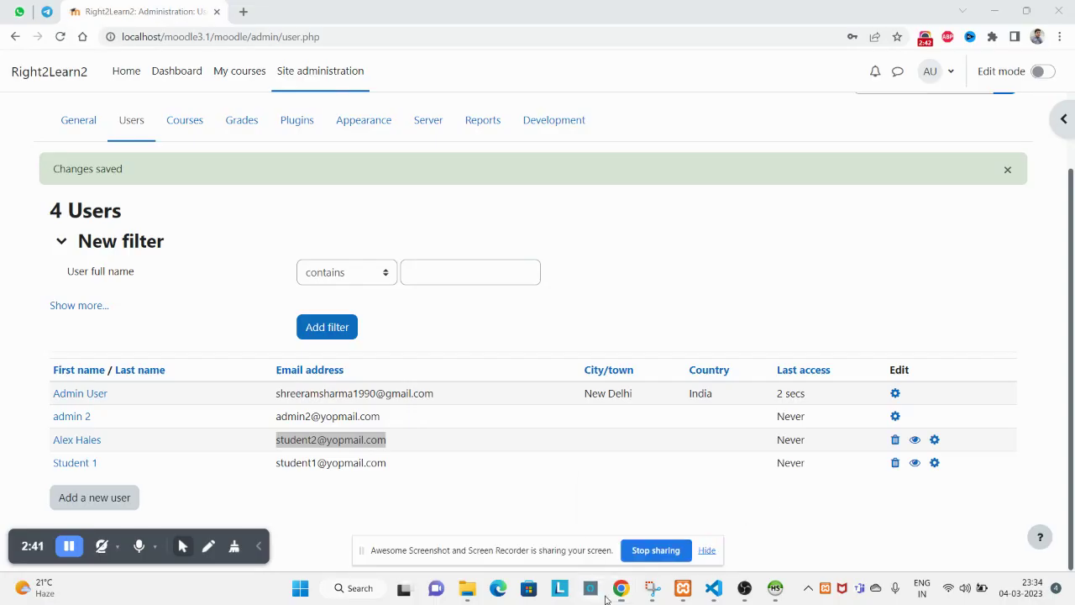
pyautogui.click(598, 591)
# Switch to the private browsing window and log the admin account out.
pyautogui.click(621, 592)
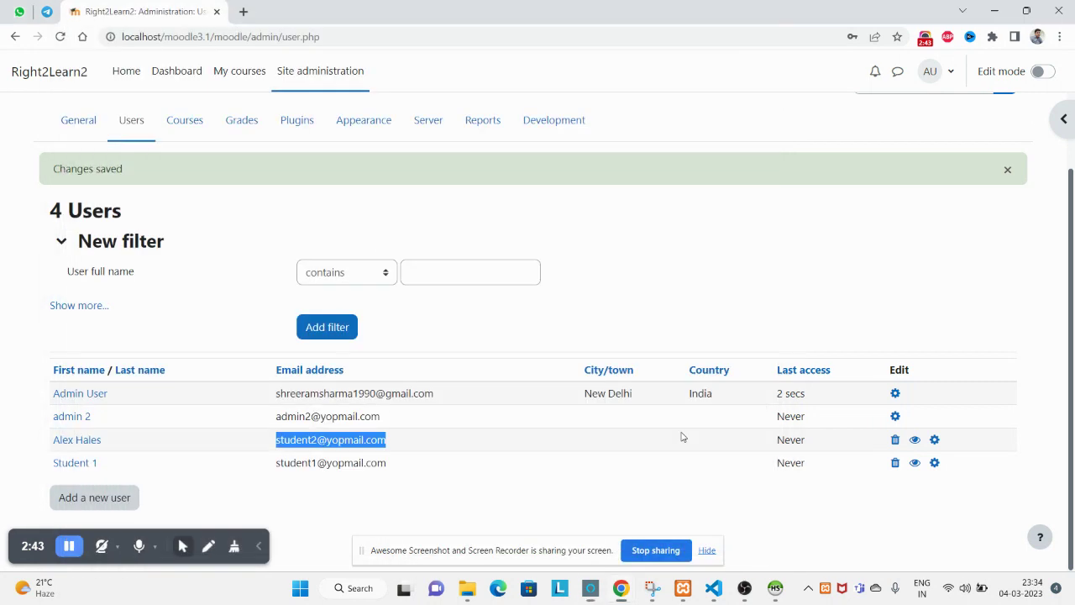
pyautogui.moveTo(620, 594)
pyautogui.click(634, 512)
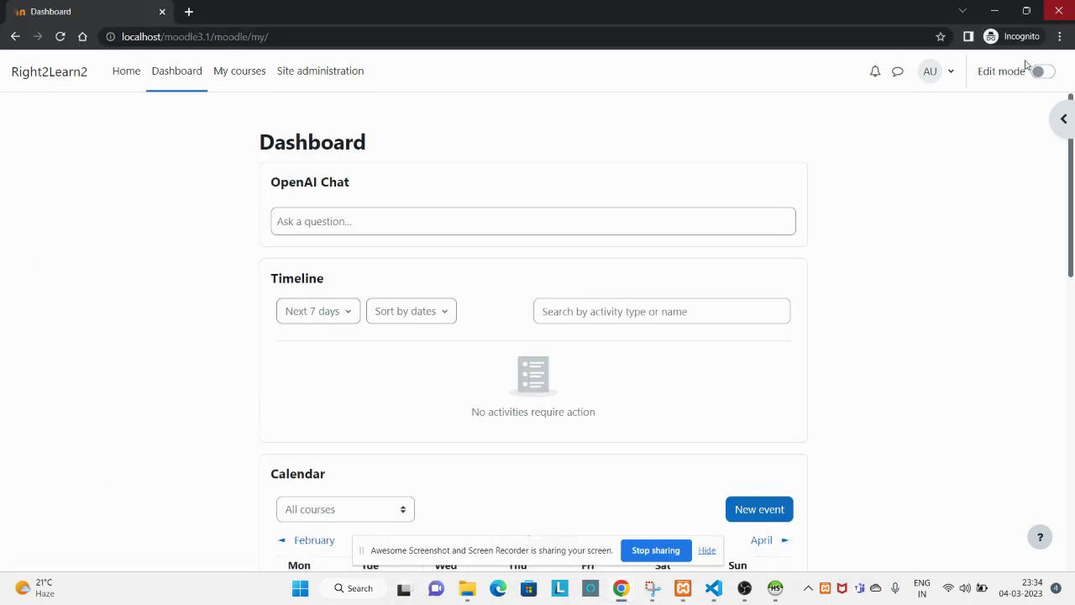
pyautogui.click(951, 74)
pyautogui.click(822, 289)
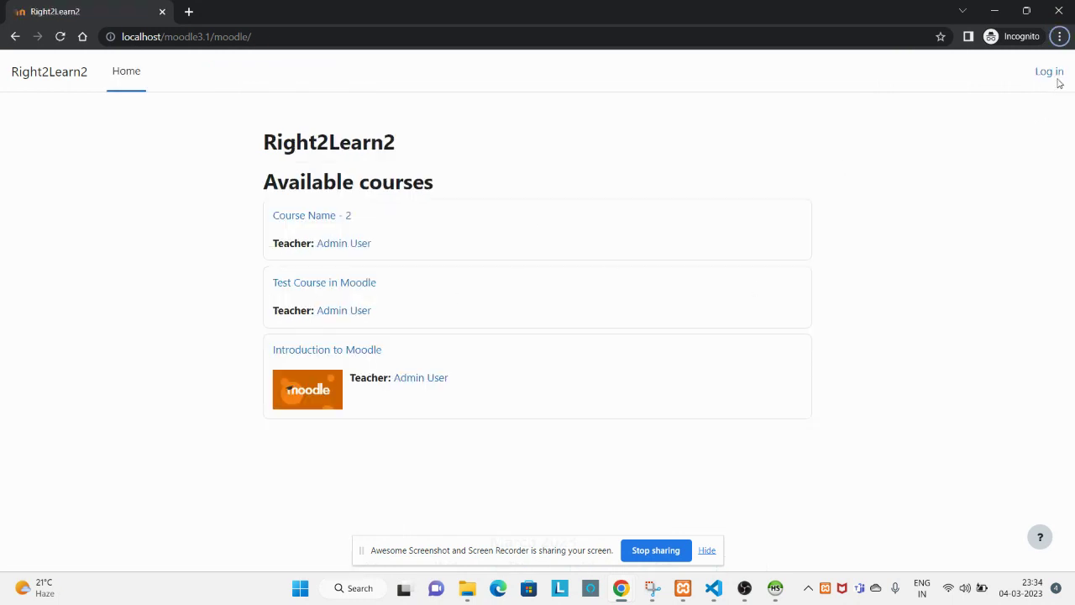
# Log in with username student2 and the student's password.
pyautogui.click(1049, 72)
pyautogui.click(442, 204)
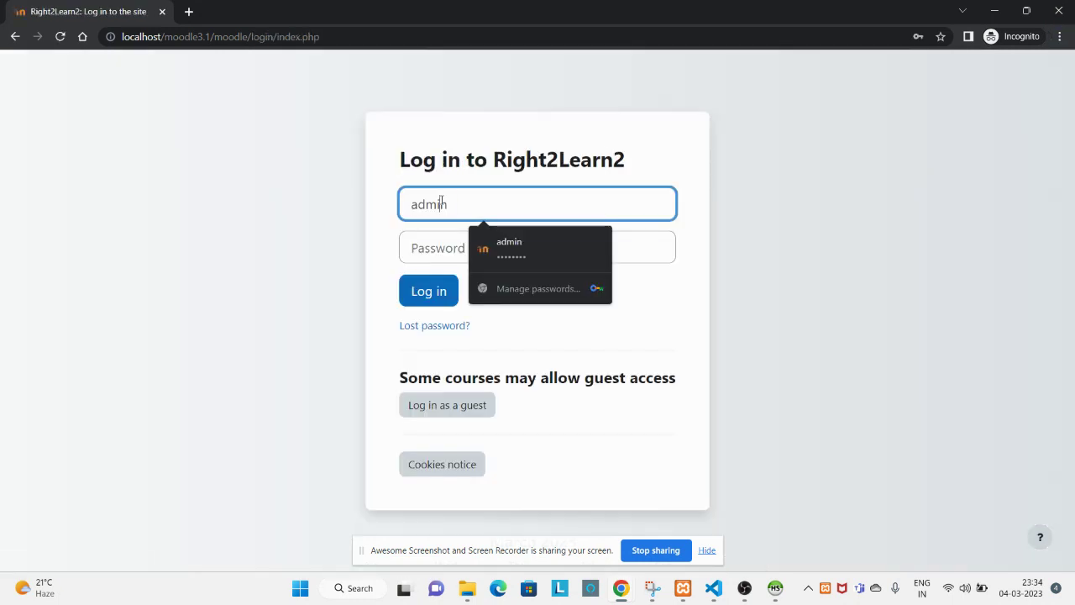
pyautogui.doubleClick(441, 201)
pyautogui.write('student2')
pyautogui.click(484, 235)
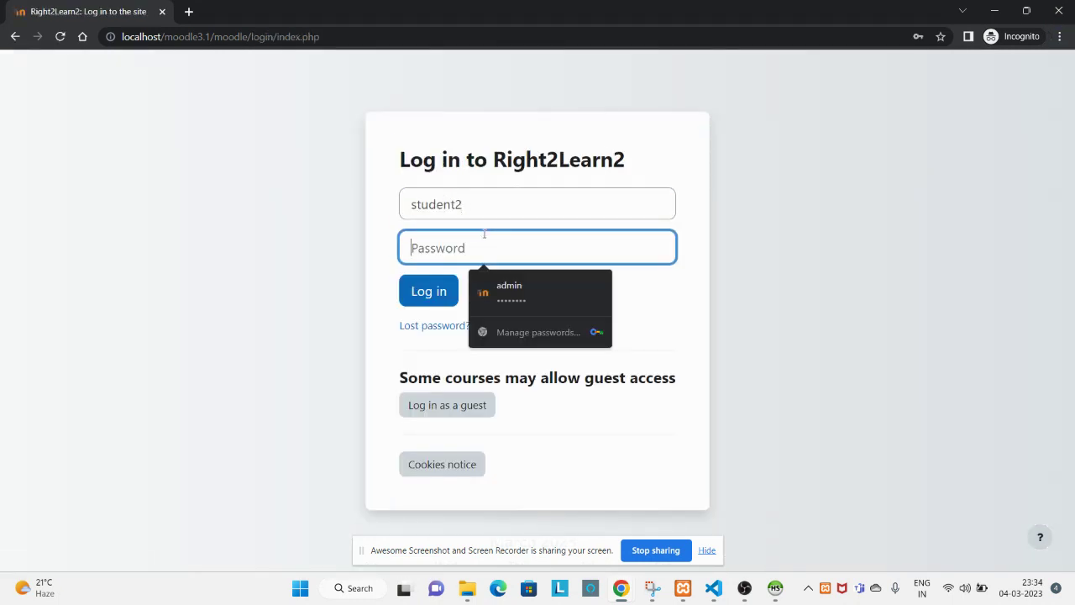
pyautogui.write('s')
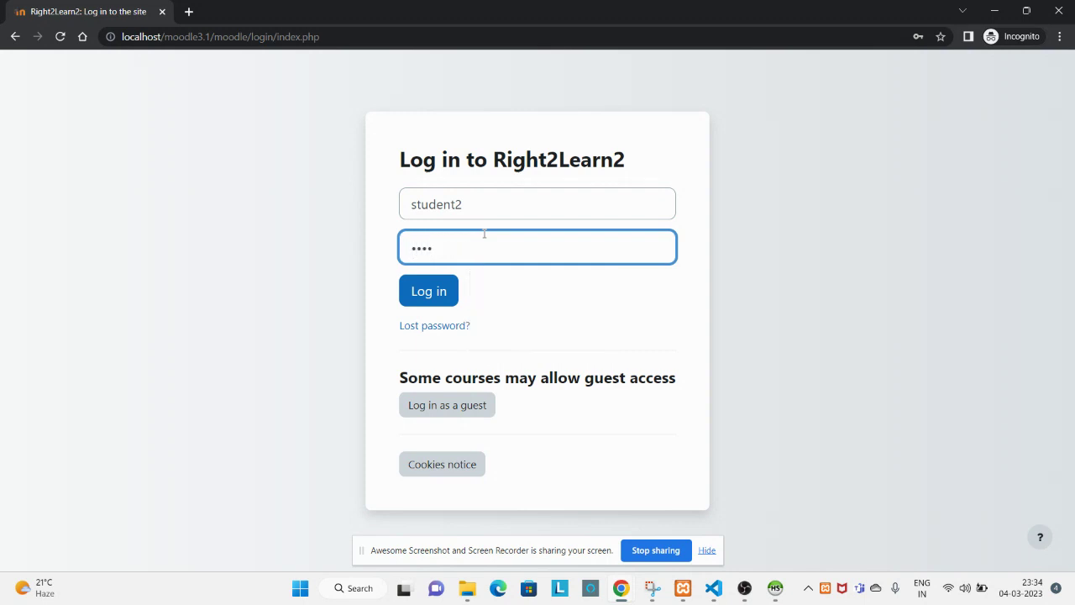
pyautogui.click(440, 299)
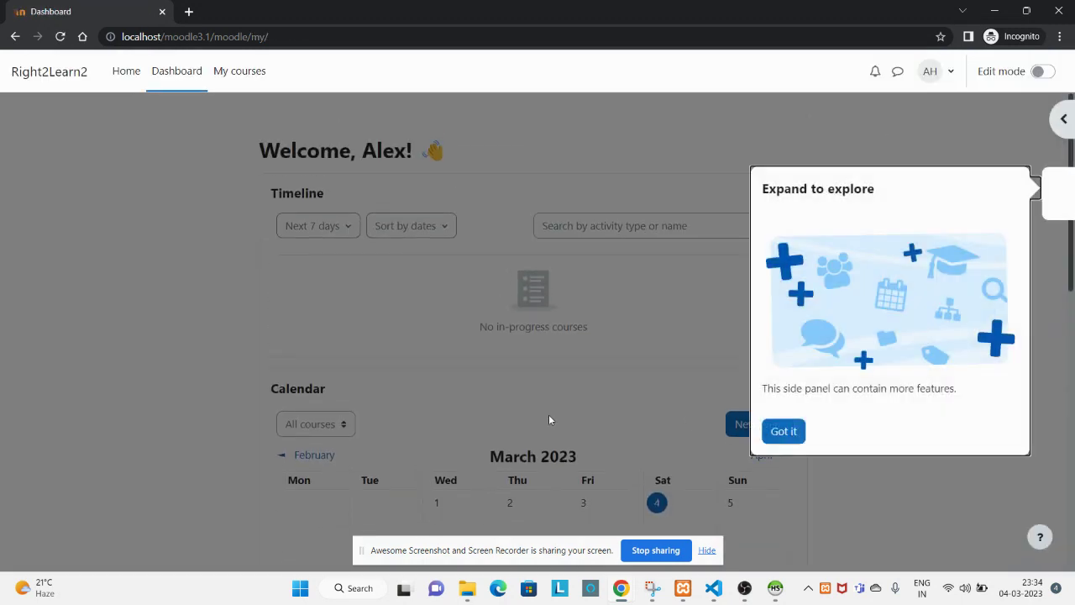
# Dismiss the sharing notice and tour, toggle the block drawer, and view the student's empty My courses.
pyautogui.click(706, 550)
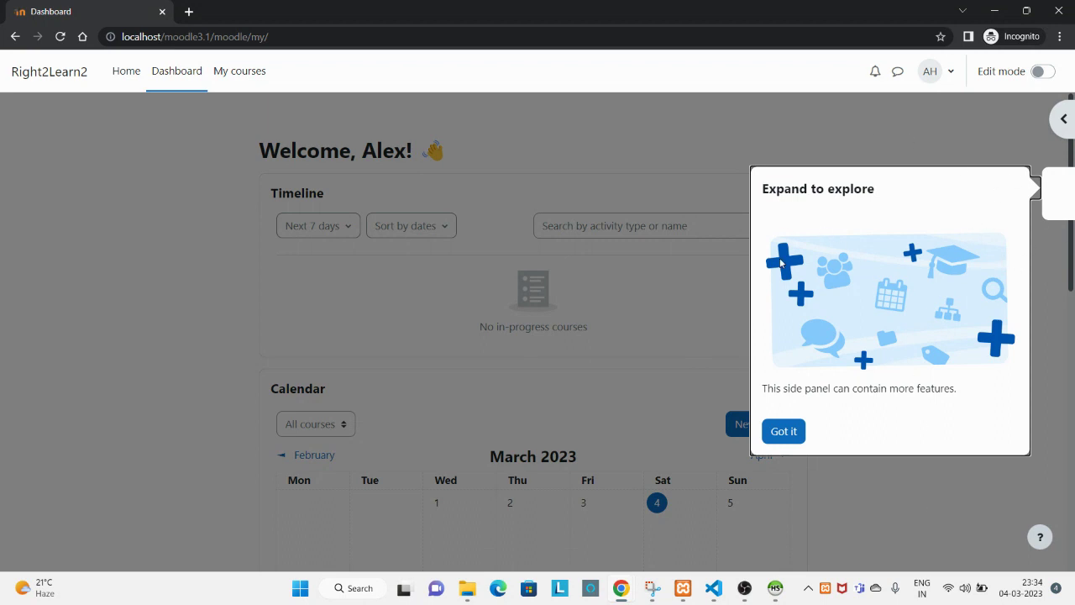
pyautogui.click(787, 437)
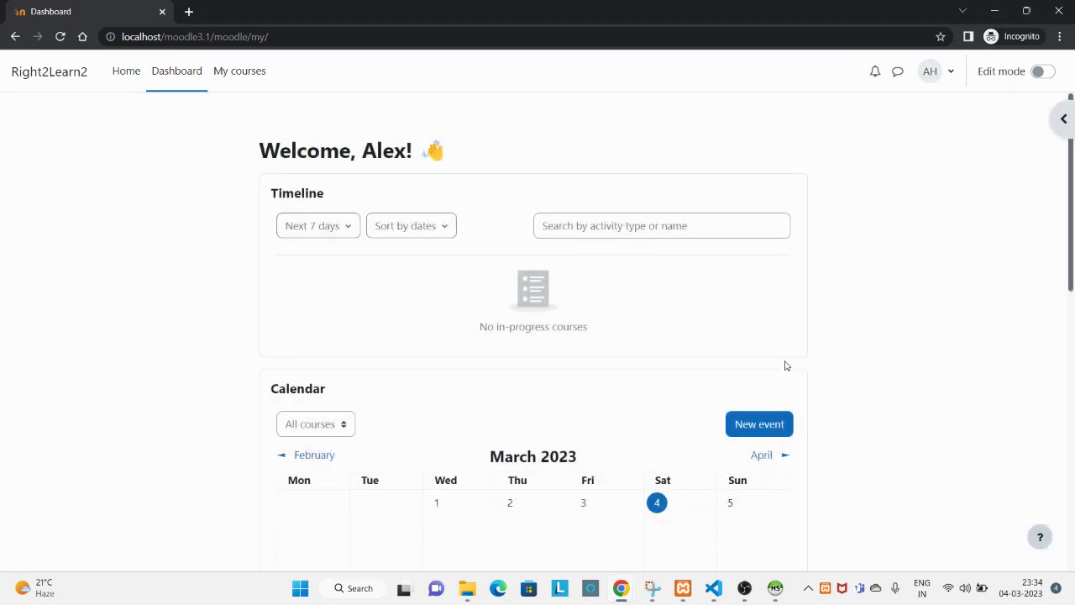
pyautogui.scroll(-5, 786, 365)
pyautogui.click(1061, 120)
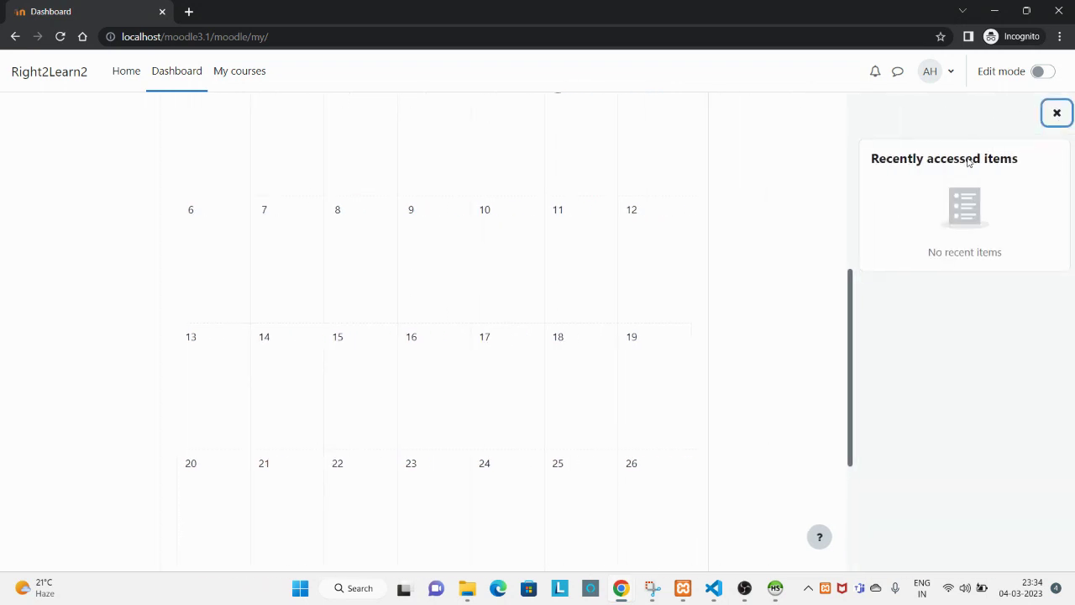
pyautogui.click(1059, 115)
pyautogui.scroll(5, 221, 278)
pyautogui.click(55, 87)
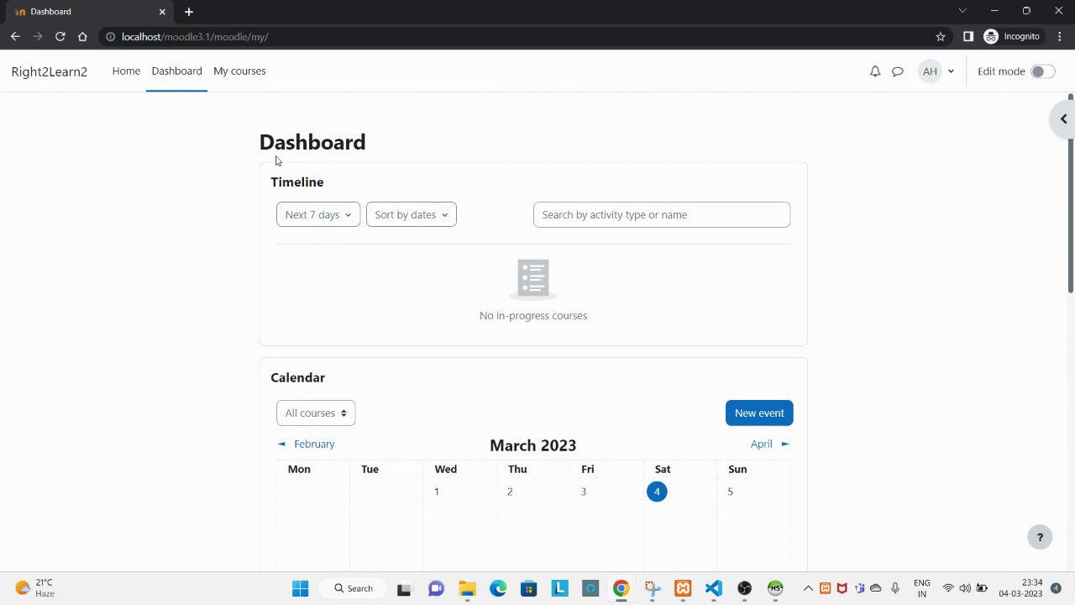
pyautogui.click(228, 73)
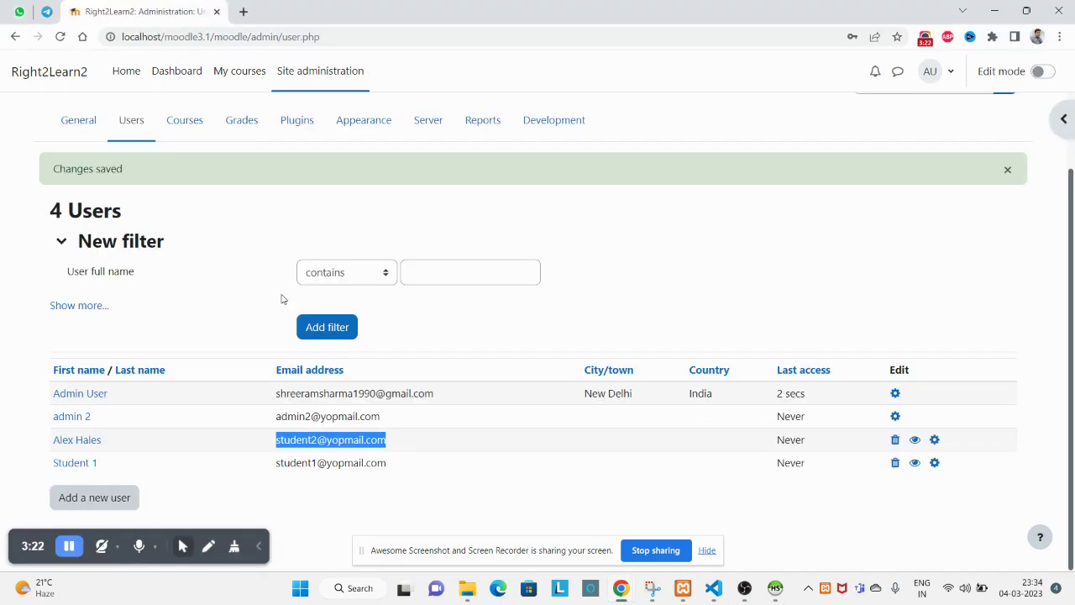
# Switch back to the admin's Chrome window and open My courses listing Course Name - 2.
pyautogui.click(66, 73)
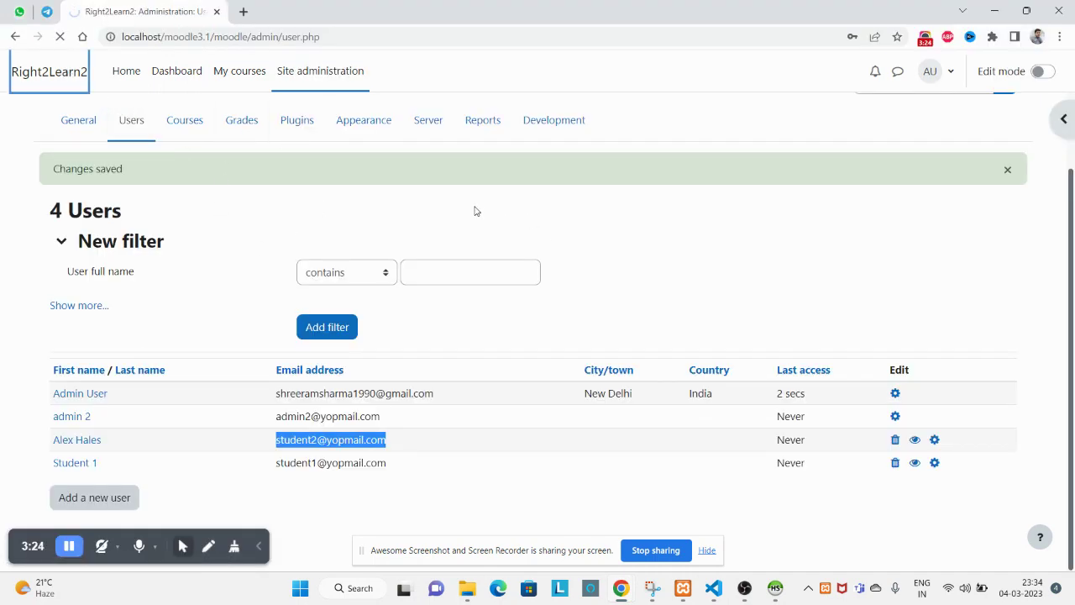
pyautogui.scroll(-3, 473, 210)
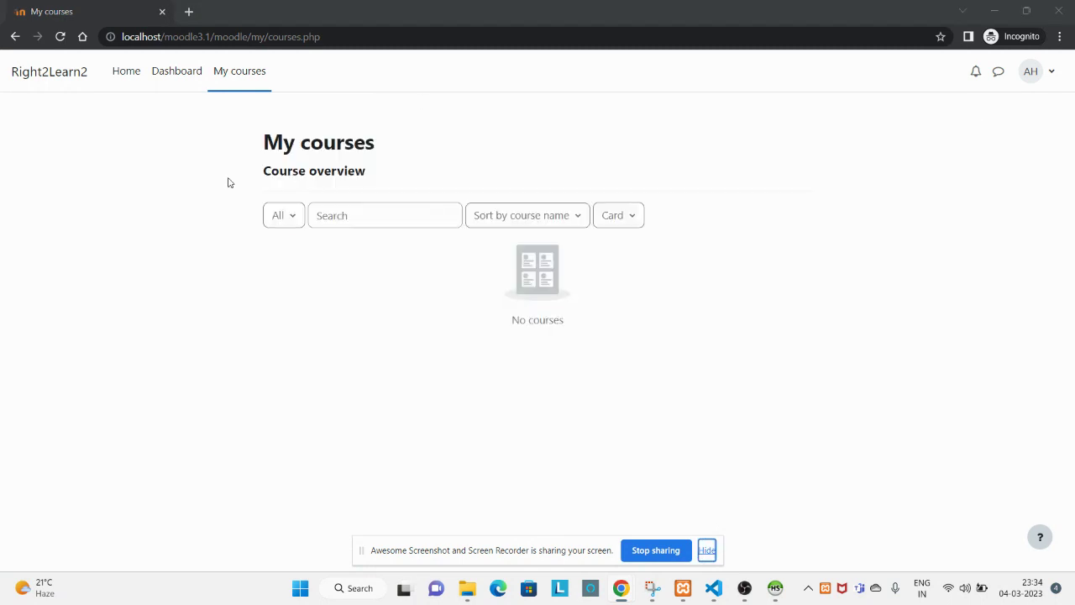
pyautogui.hotkey('alt', 'Tab')
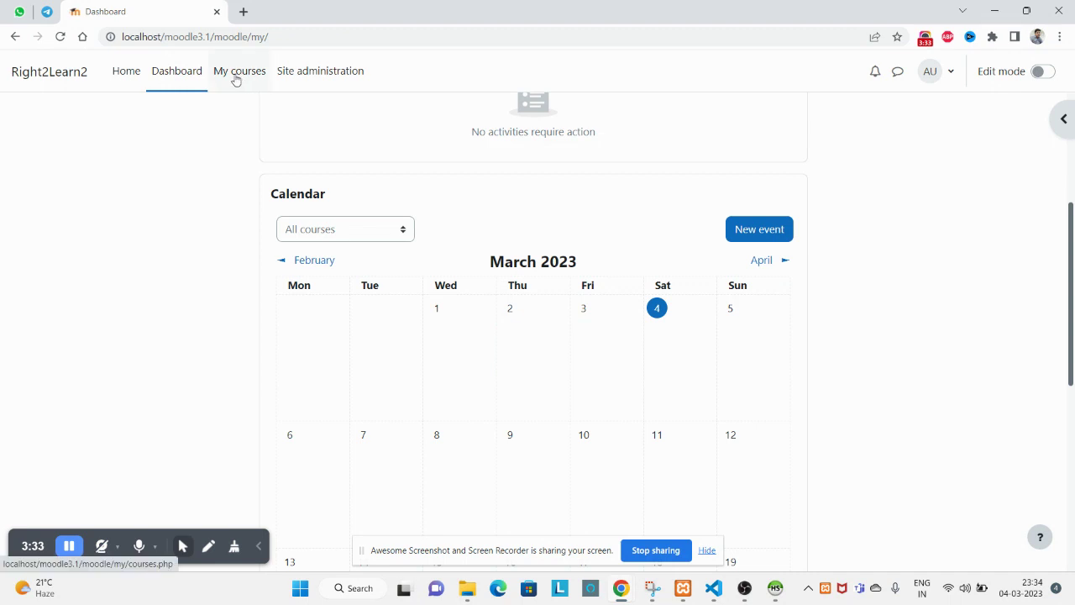
pyautogui.scroll(3, 232, 202)
pyautogui.click(233, 82)
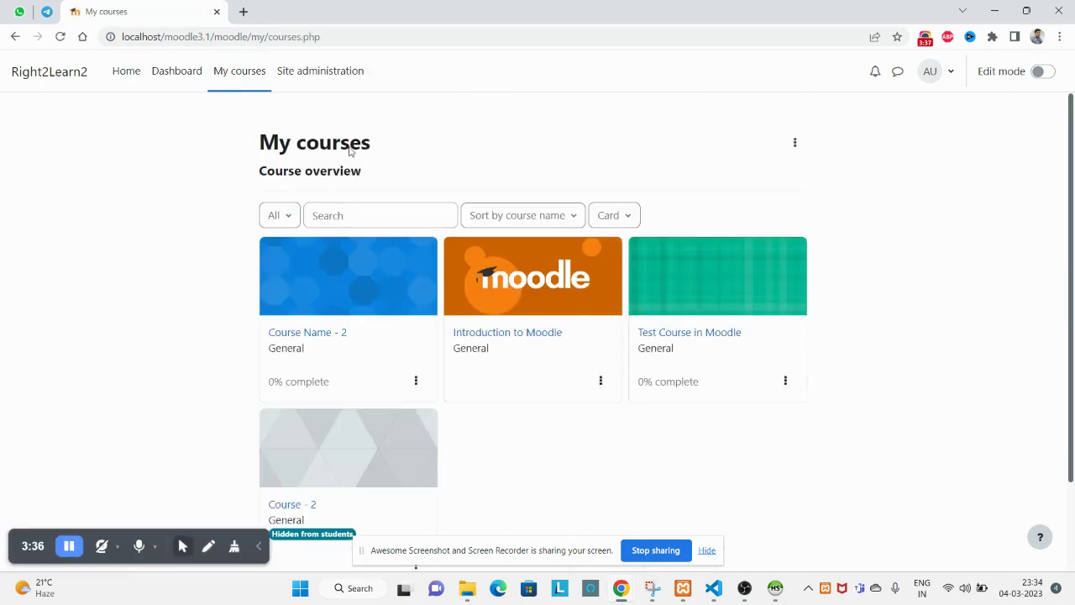
pyautogui.scroll(-2, 332, 210)
# Open Course Name - 2 and its Participants page showing the single Teacher enrolment.
pyautogui.click(309, 263)
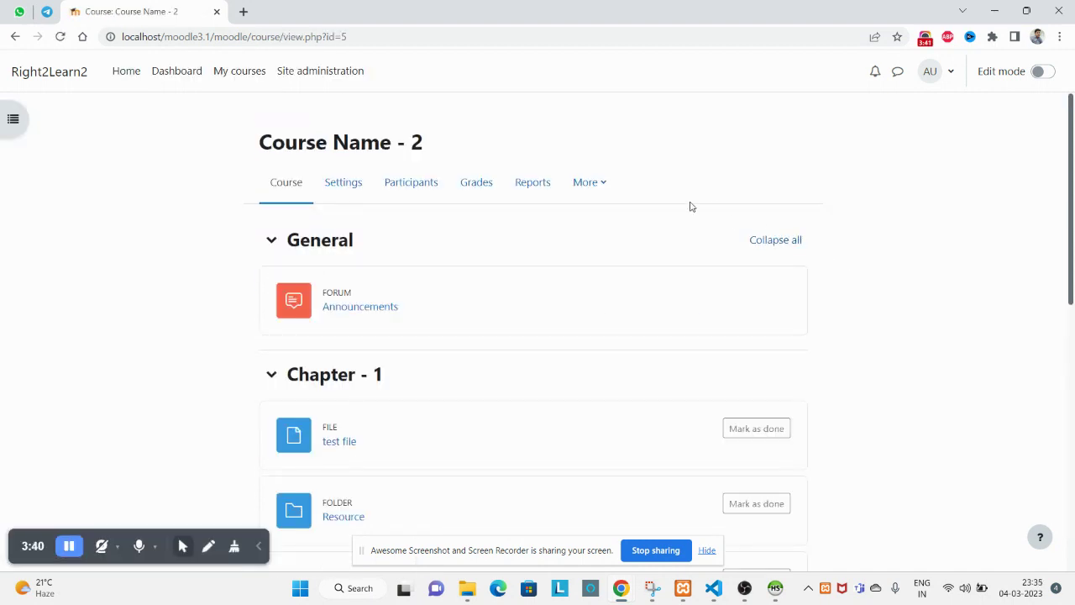
pyautogui.click(588, 192)
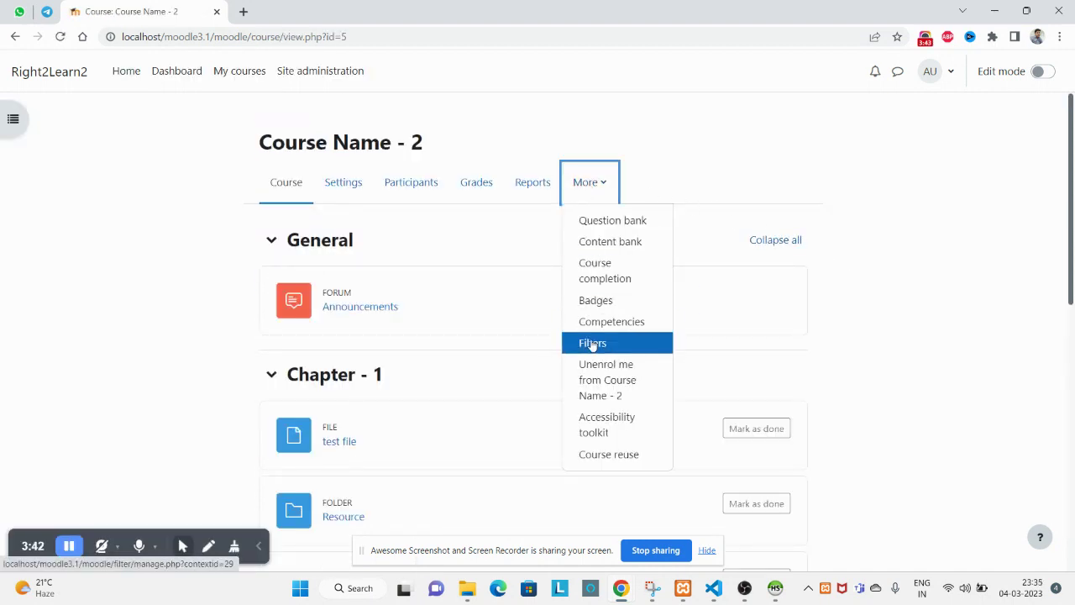
pyautogui.click(483, 137)
pyautogui.click(409, 190)
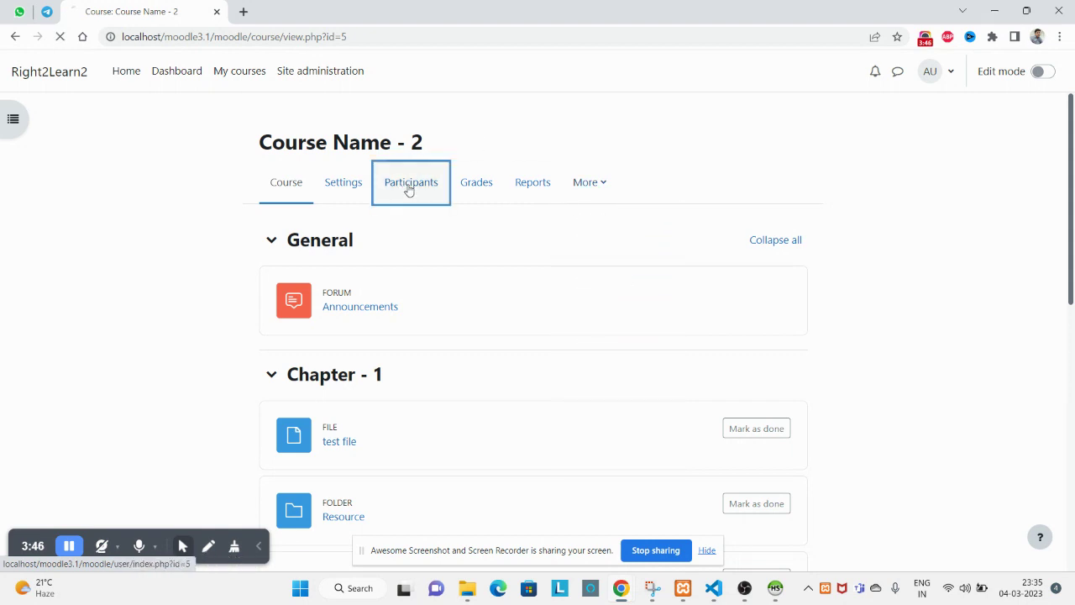
pyautogui.scroll(-2, 816, 336)
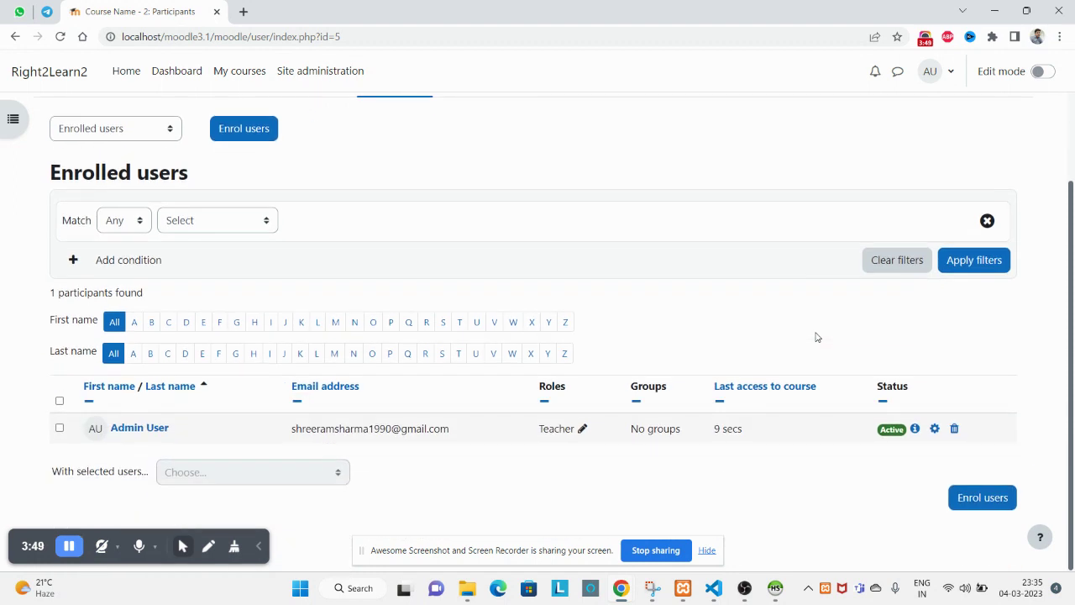
pyautogui.moveTo(799, 454); pyautogui.dragTo(285, 434)
# Open the enrolled user's role editor, view the available roles, then cancel without changes.
pyautogui.click(552, 429)
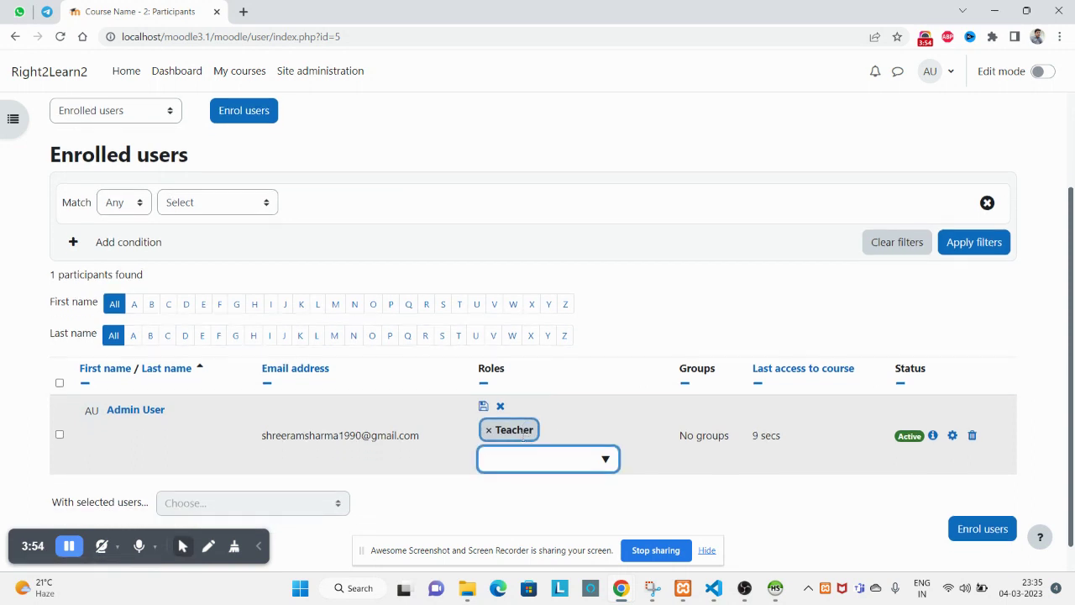
pyautogui.scroll(-1, 598, 399)
pyautogui.click(646, 304)
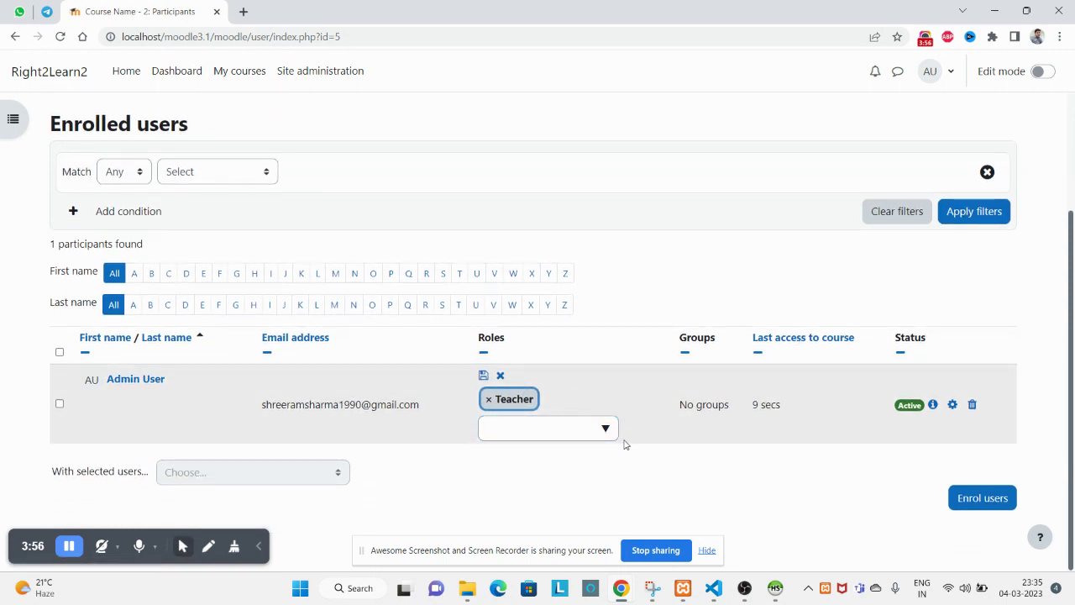
pyautogui.click(605, 430)
pyautogui.click(518, 367)
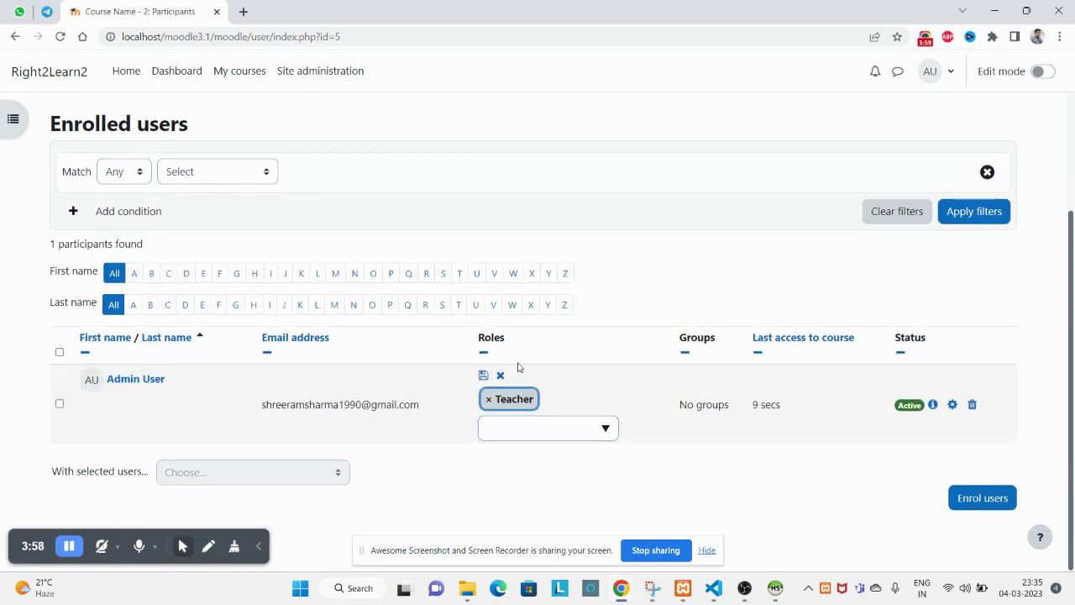
pyautogui.click(501, 376)
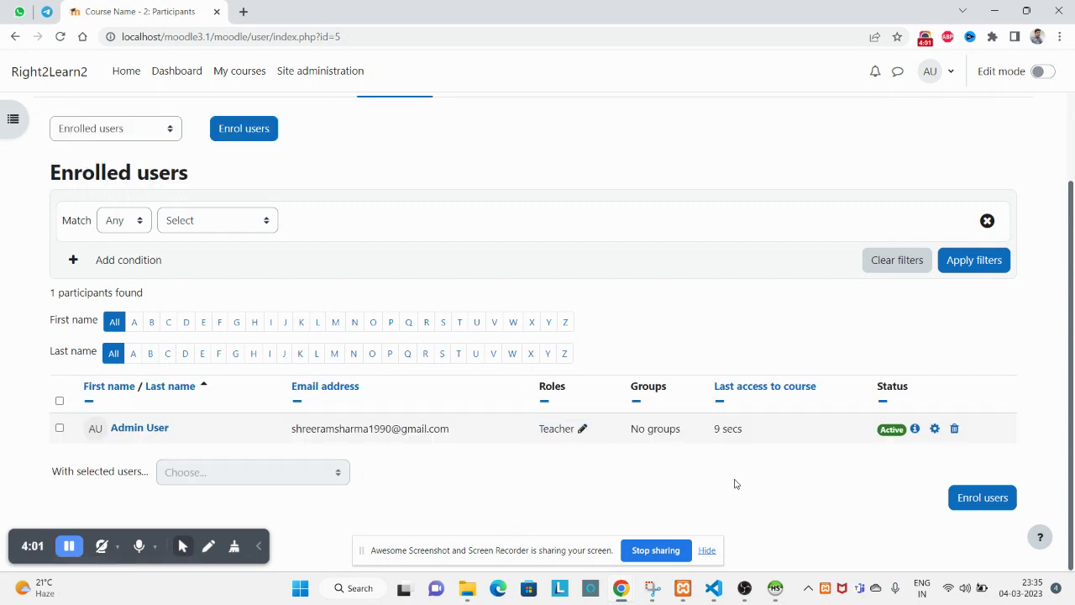
# Enrol the new user in Course Name - 2 with the Student role, then reload the Participants page.
pyautogui.click(975, 506)
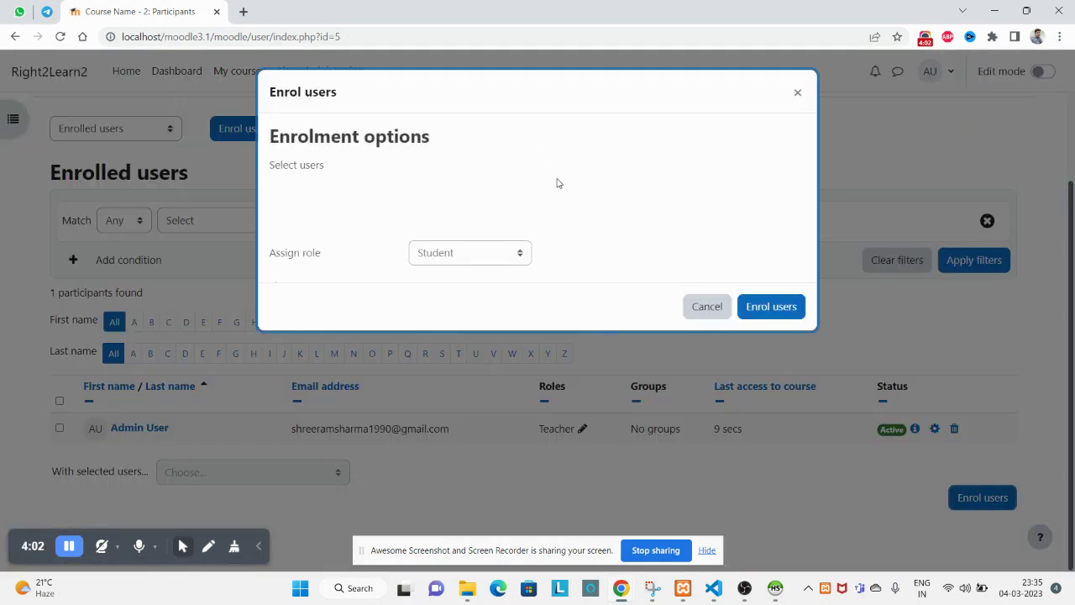
pyautogui.click(443, 199)
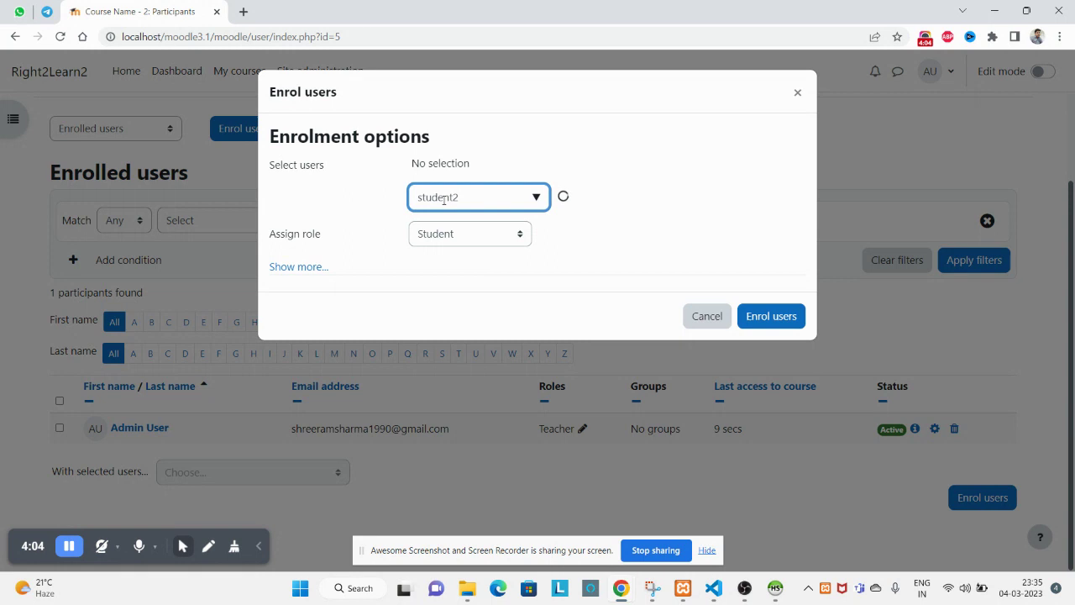
pyautogui.click(491, 229)
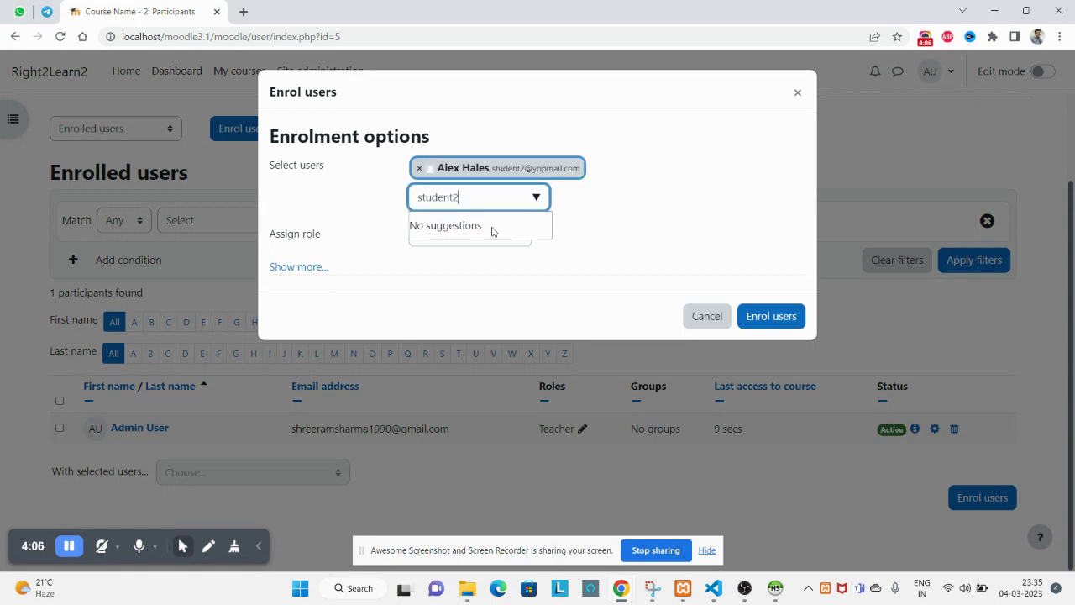
pyautogui.click(451, 239)
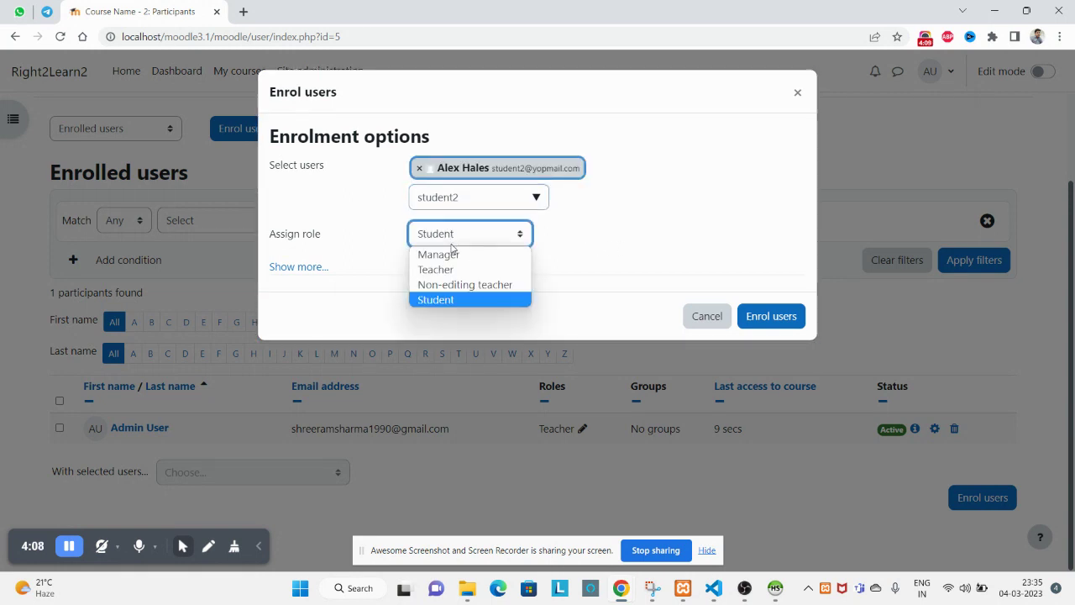
pyautogui.click(676, 232)
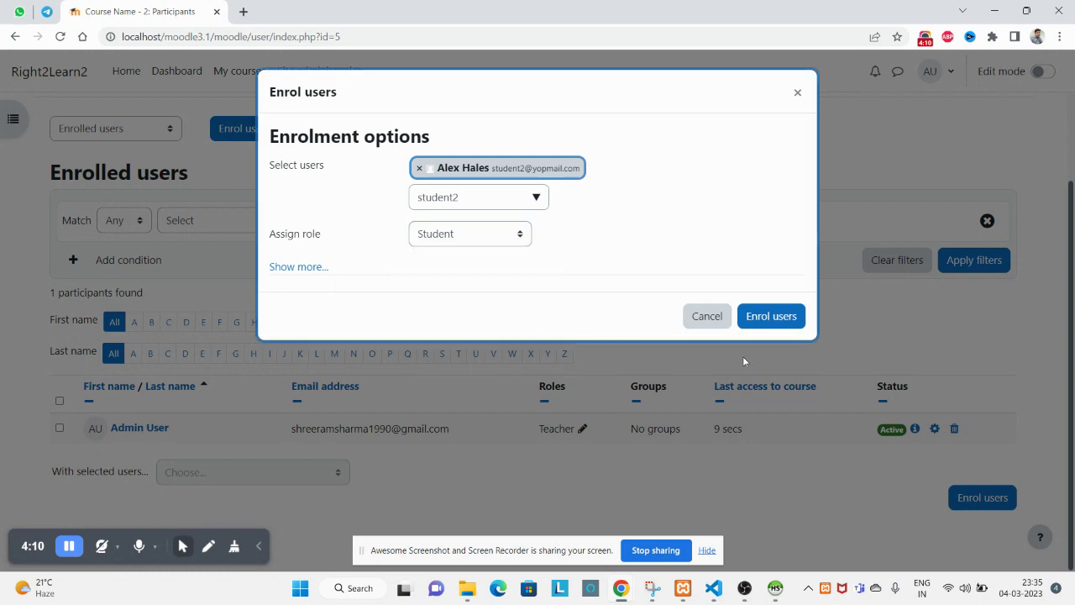
pyautogui.click(766, 316)
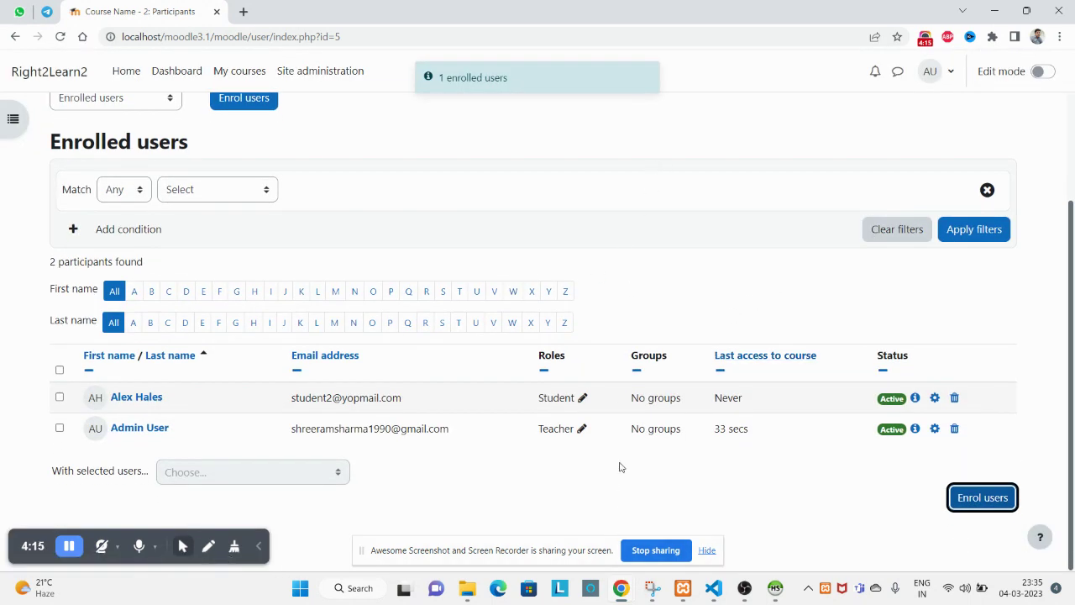
pyautogui.rightClick(644, 149)
pyautogui.click(676, 201)
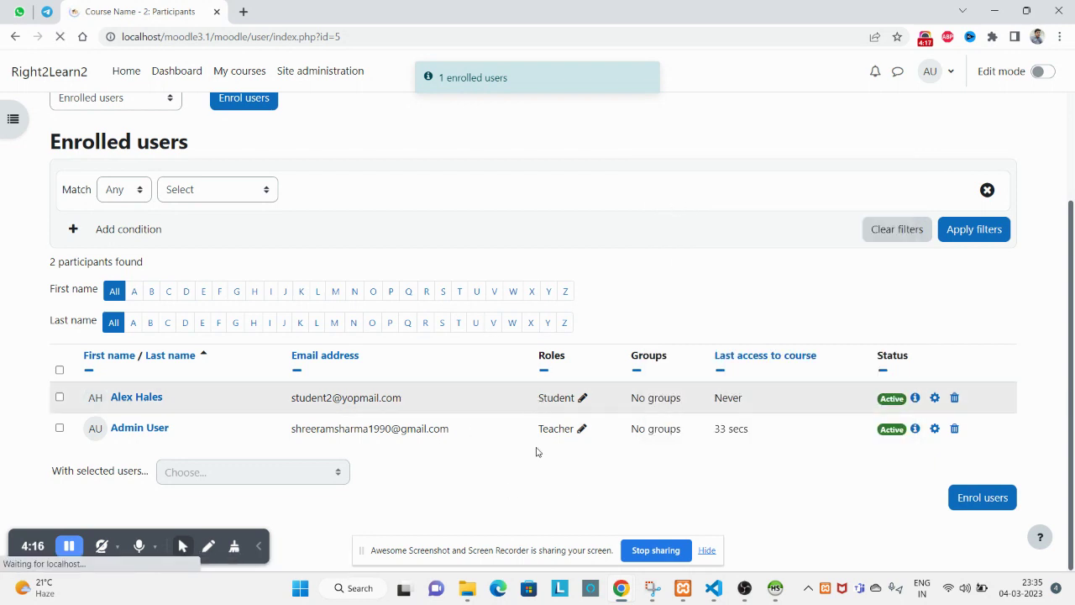
# In the student's incognito window, reload My courses to show Course Name - 2.
pyautogui.moveTo(626, 591)
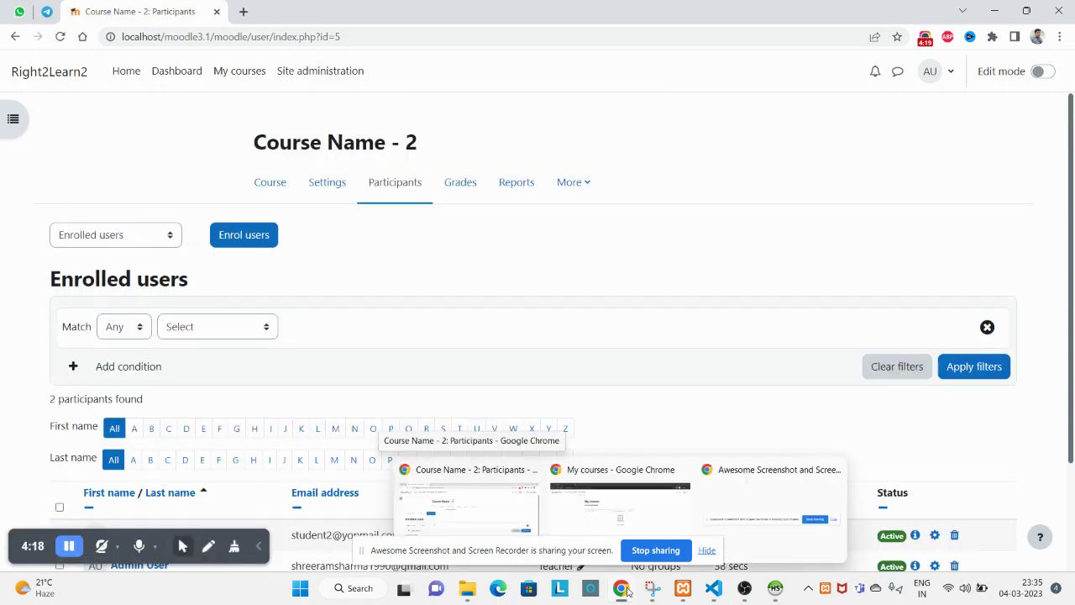
pyautogui.click(609, 521)
pyautogui.rightClick(619, 102)
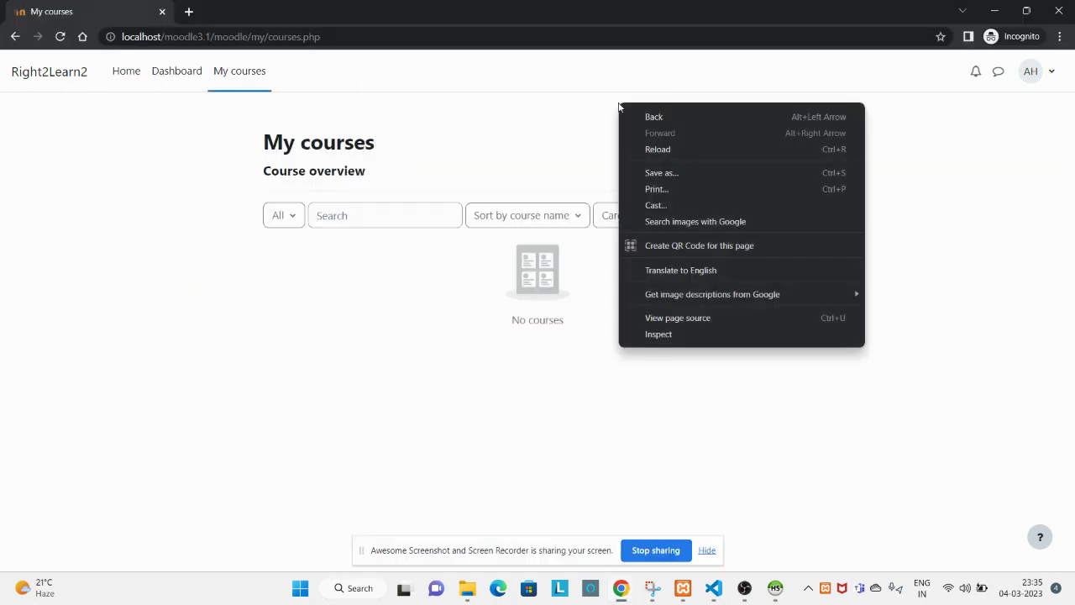
pyautogui.click(657, 151)
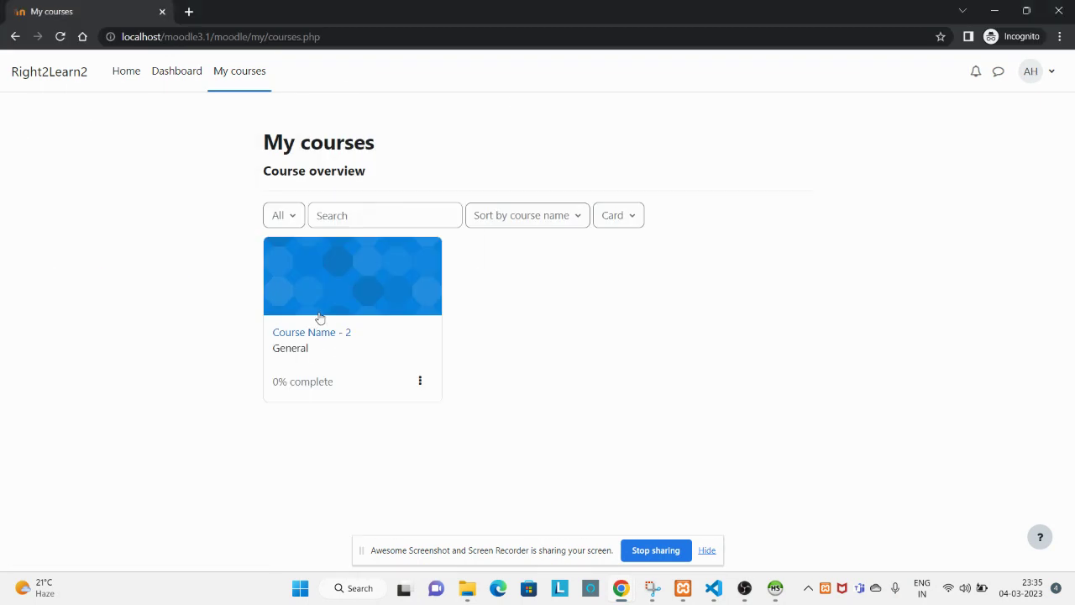
# Open Course Name - 2 as the student, dismiss the course tour and browse its chapters.
pyautogui.click(310, 333)
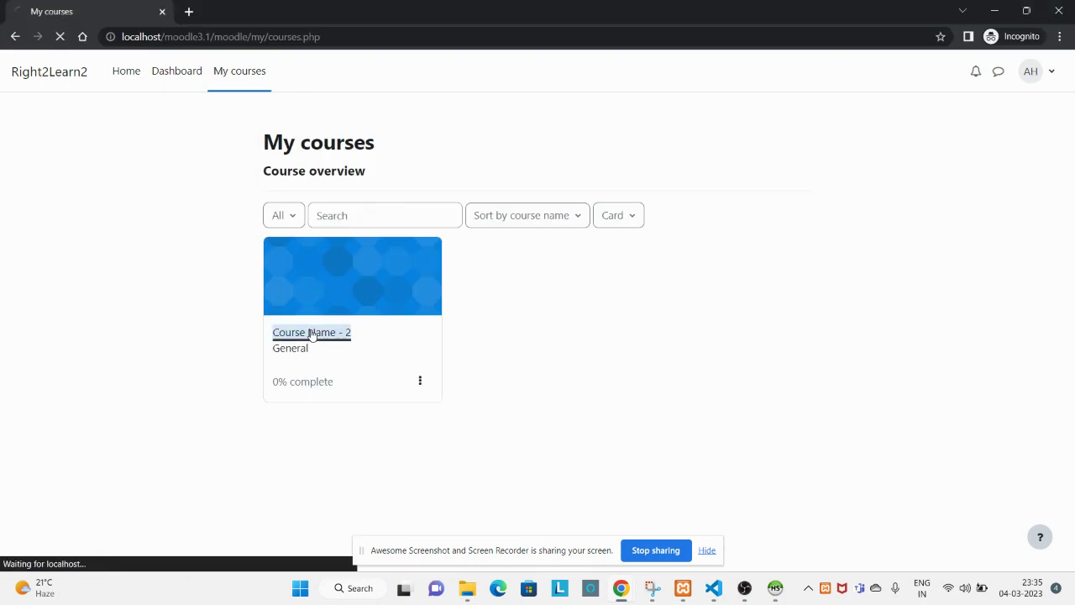
pyautogui.scroll(-3, 541, 418)
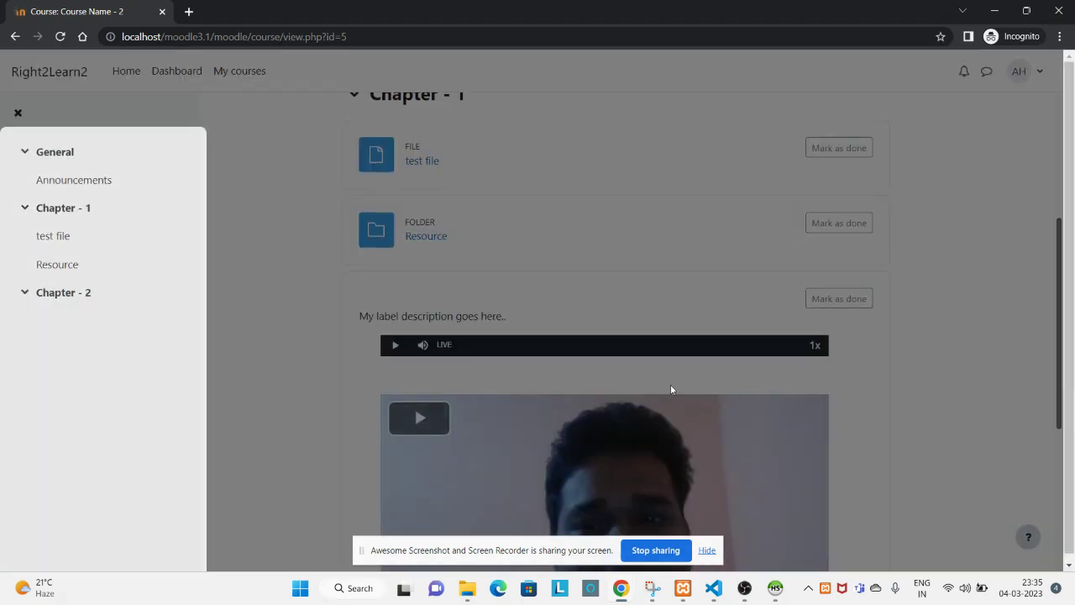
pyautogui.click(251, 391)
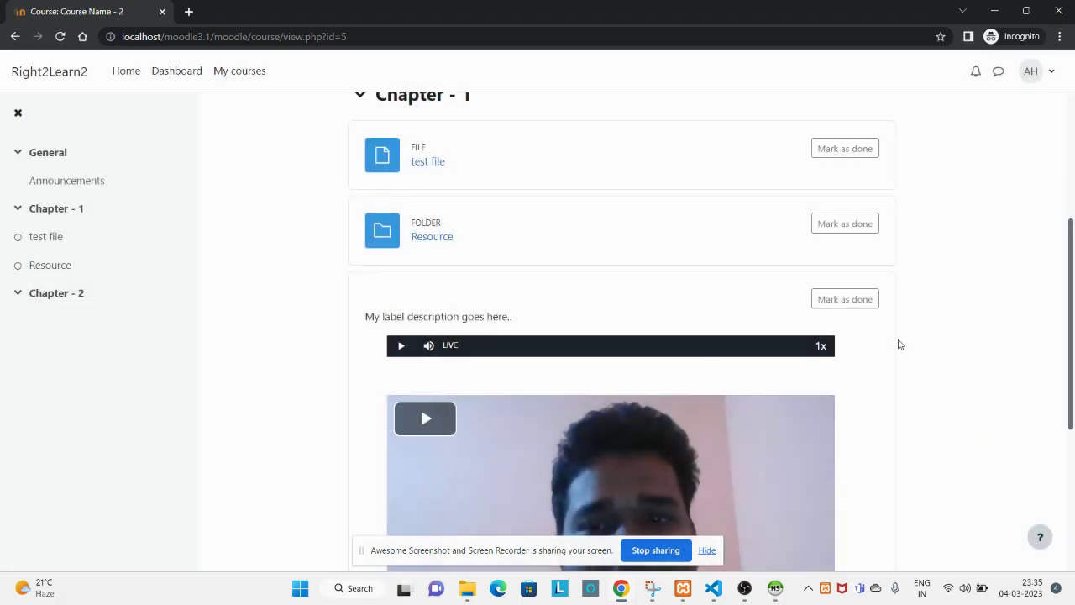
pyautogui.scroll(-4, 924, 340)
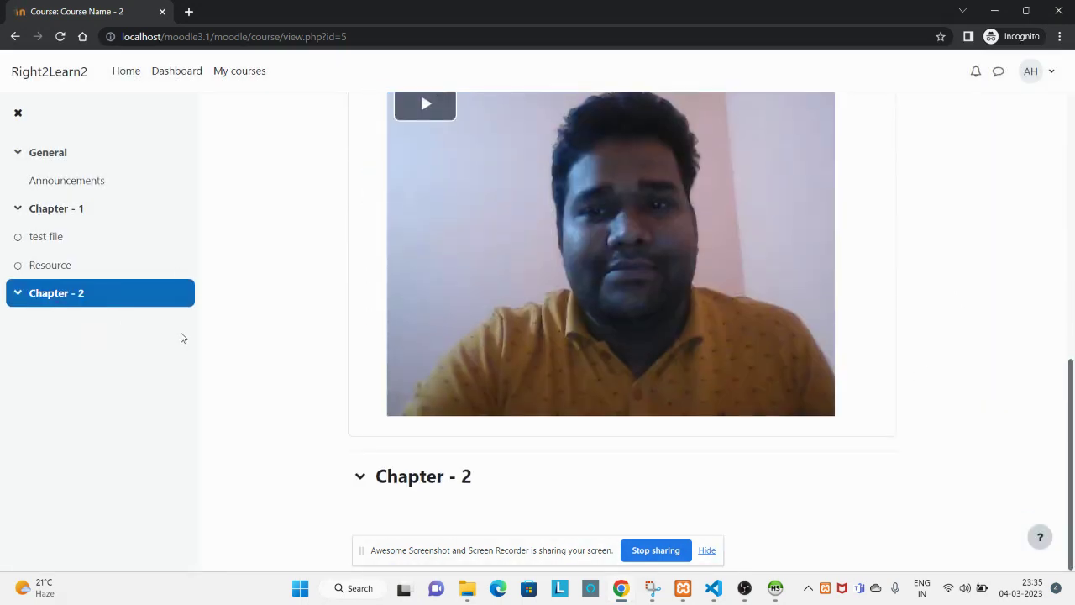
pyautogui.press('Home')
pyautogui.scroll(-5, 420, 196)
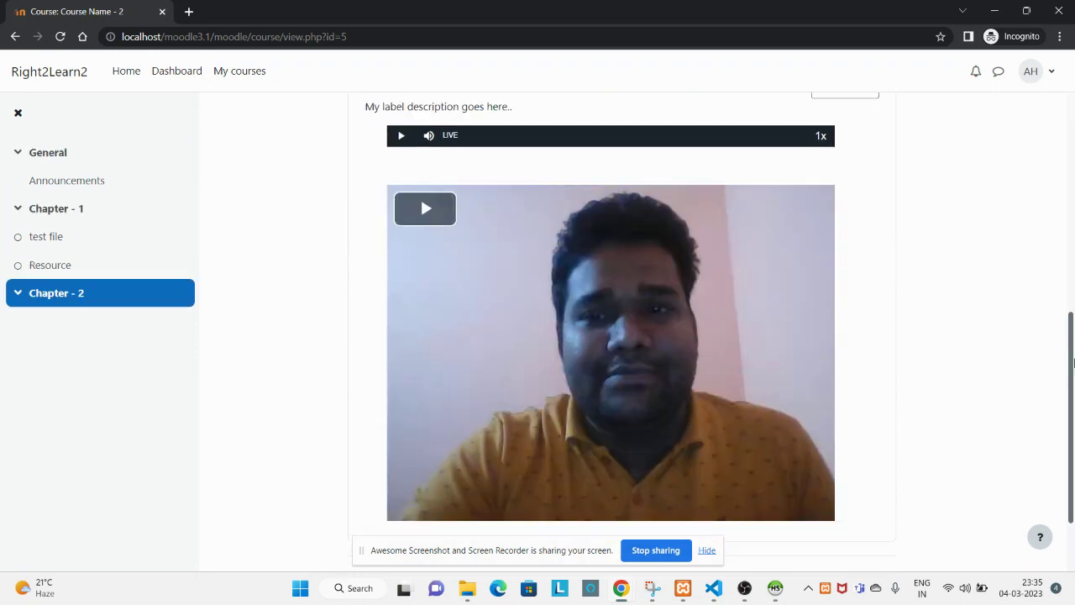
pyautogui.scroll(2, 465, 235)
pyautogui.scroll(2, 465, 235)
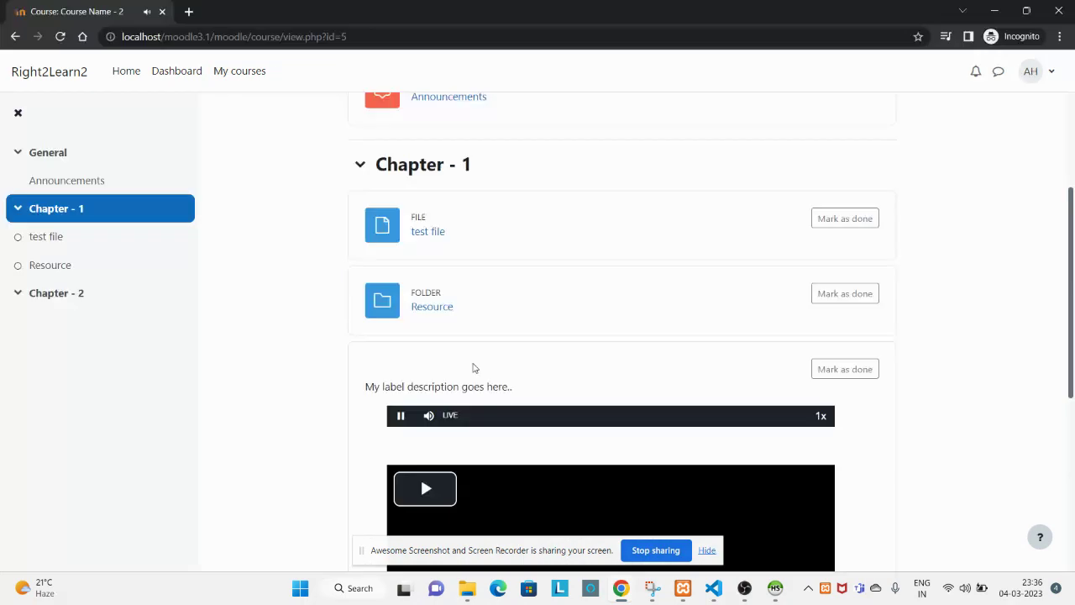
# Pause the course video and scroll the participants list showing the new Student and admin Teacher.
pyautogui.scroll(-3, 431, 288)
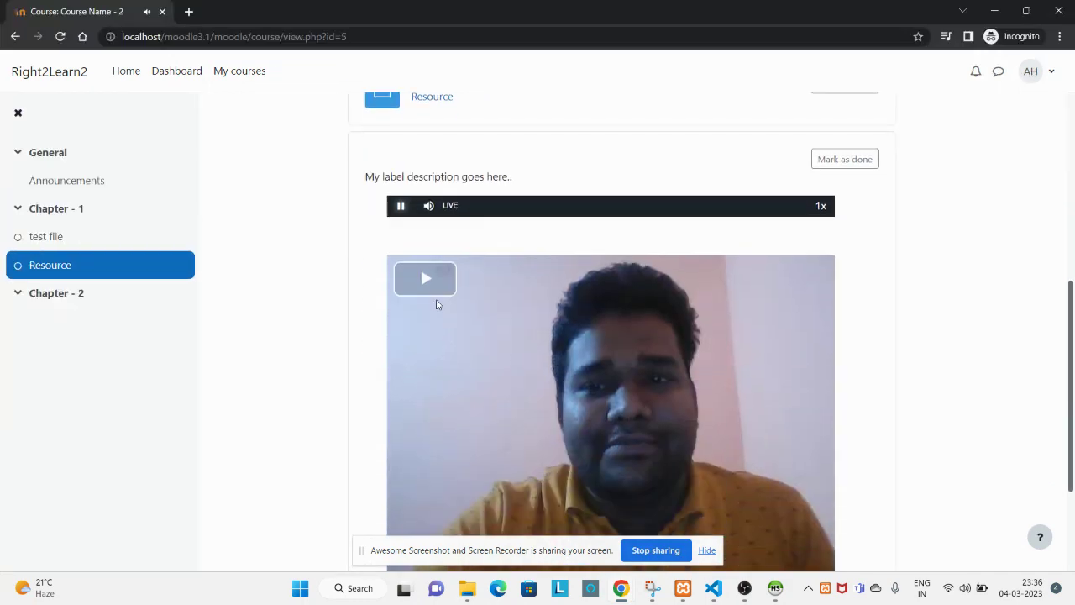
pyautogui.scroll(-2, 456, 328)
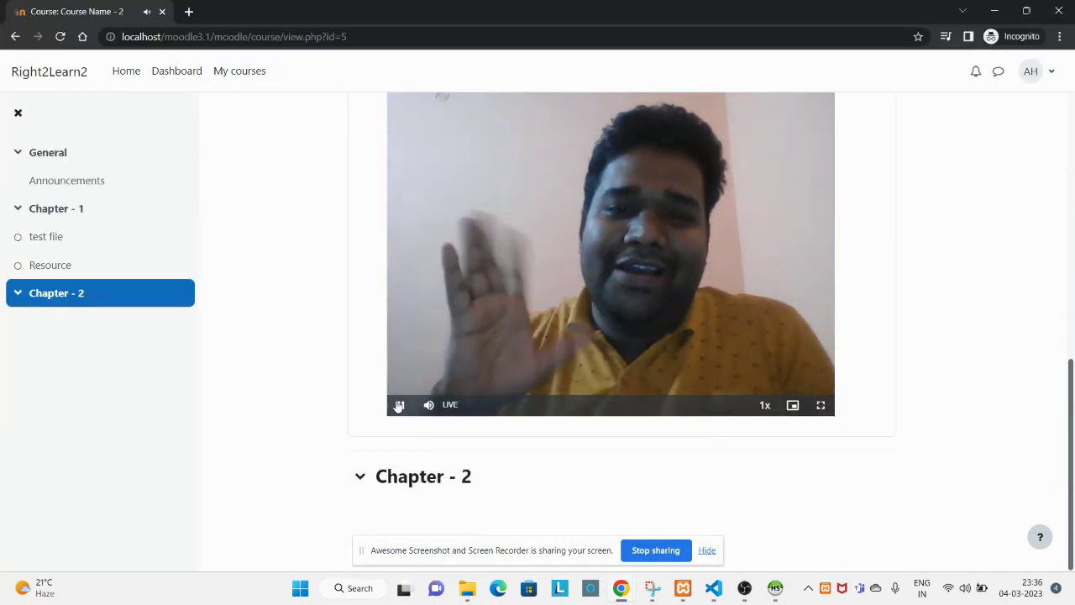
pyautogui.click(399, 405)
pyautogui.scroll(10, 396, 408)
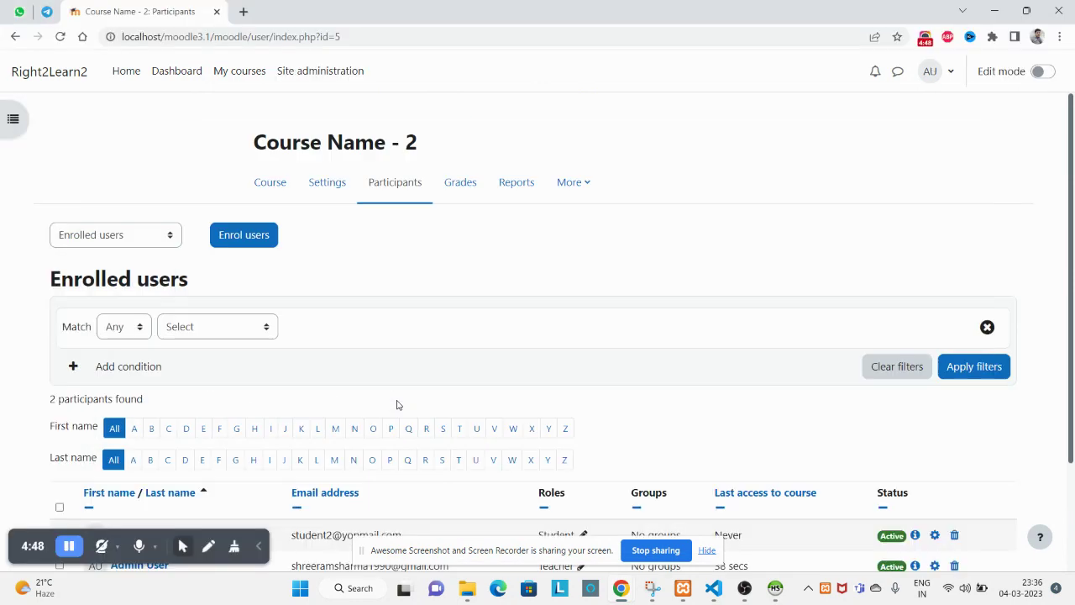
pyautogui.scroll(-2, 407, 327)
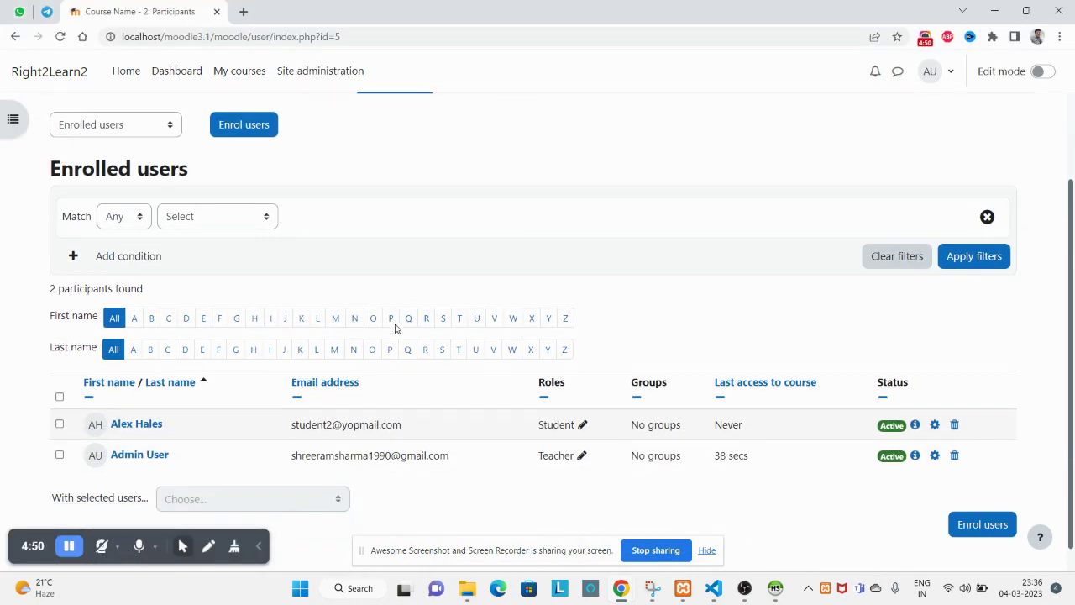
pyautogui.scroll(2, 433, 334)
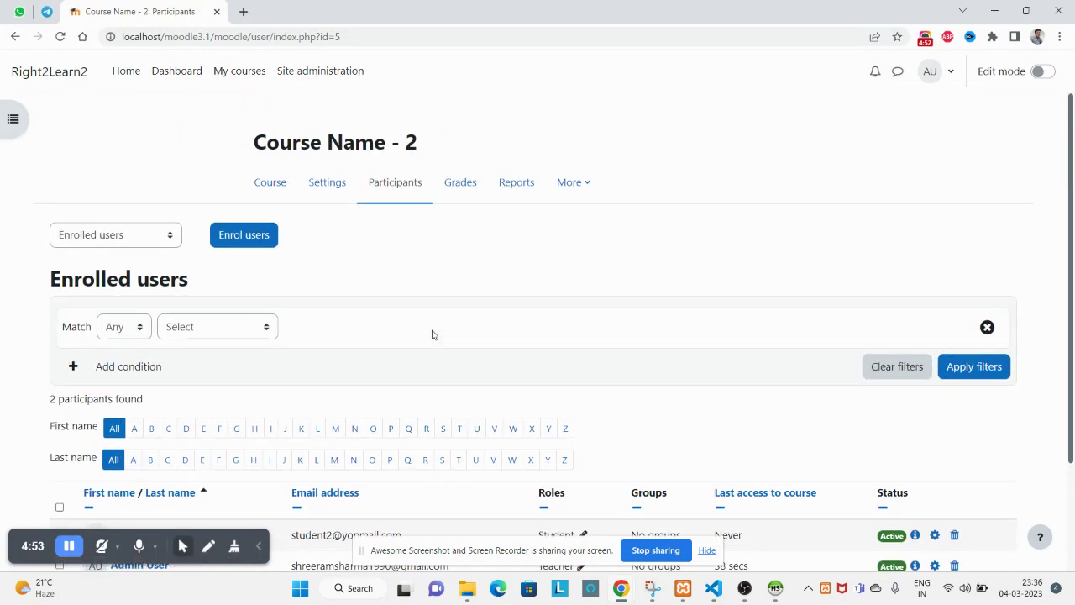